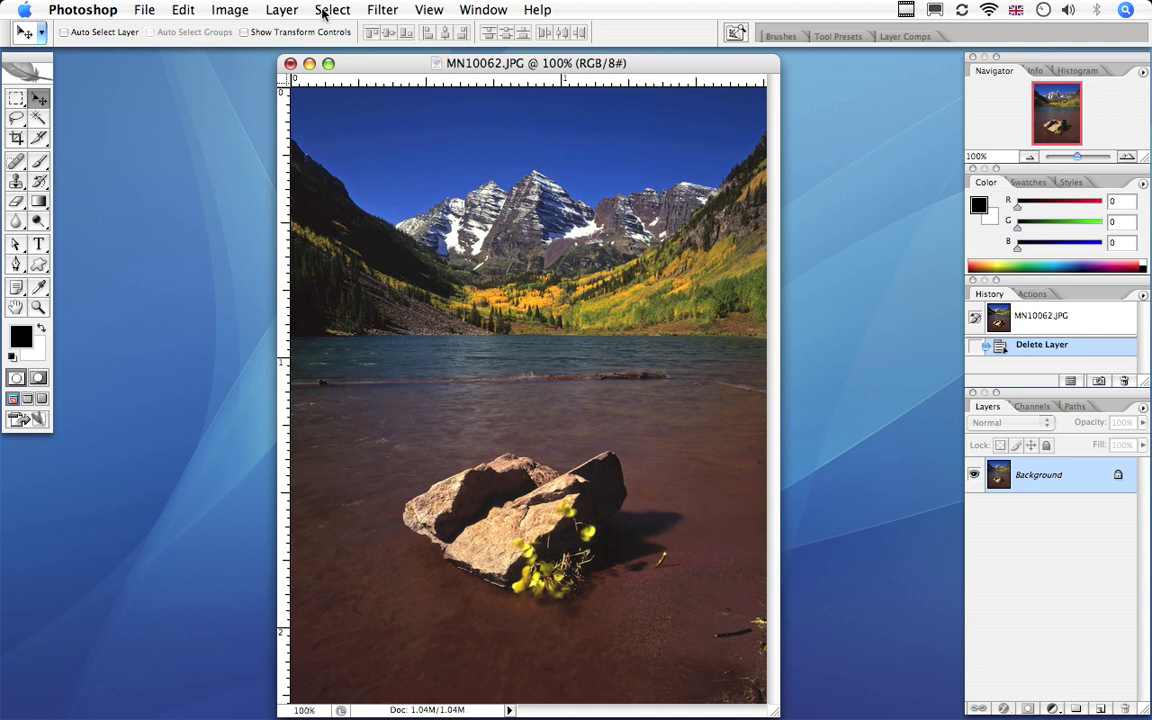
Browse Layer > New Adjustment Layer, then bring up the adjustment layer list from the Layers panel.
click(289, 11)
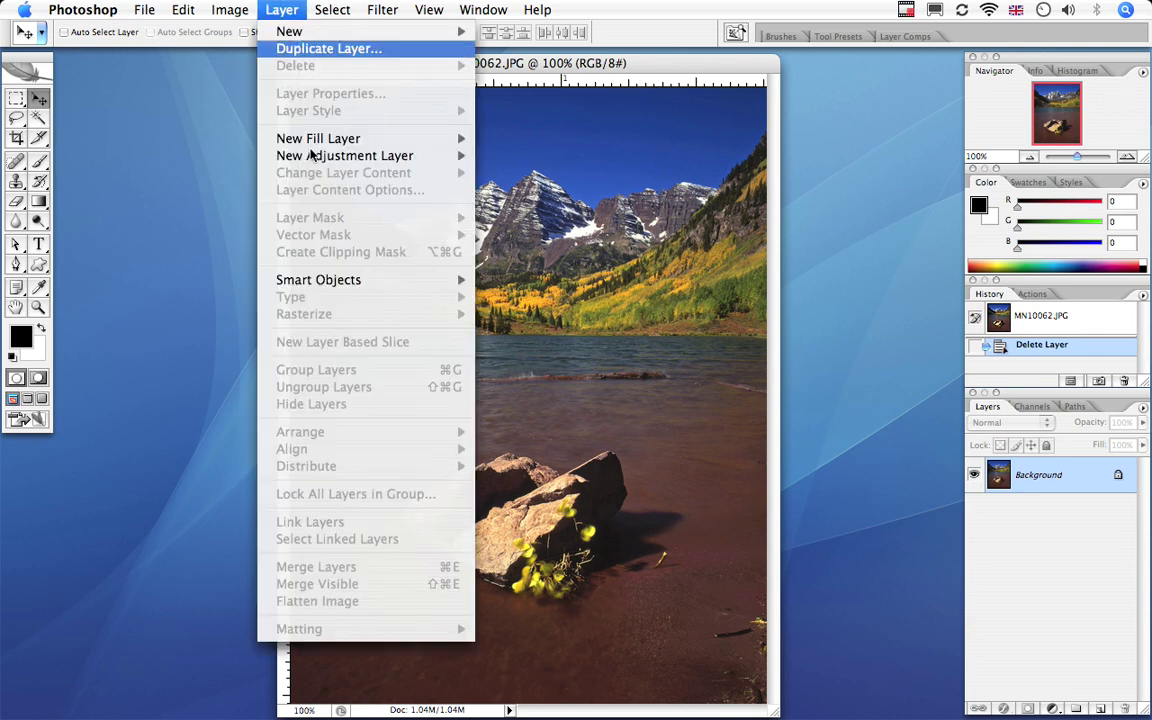
mouse_move(305, 152)
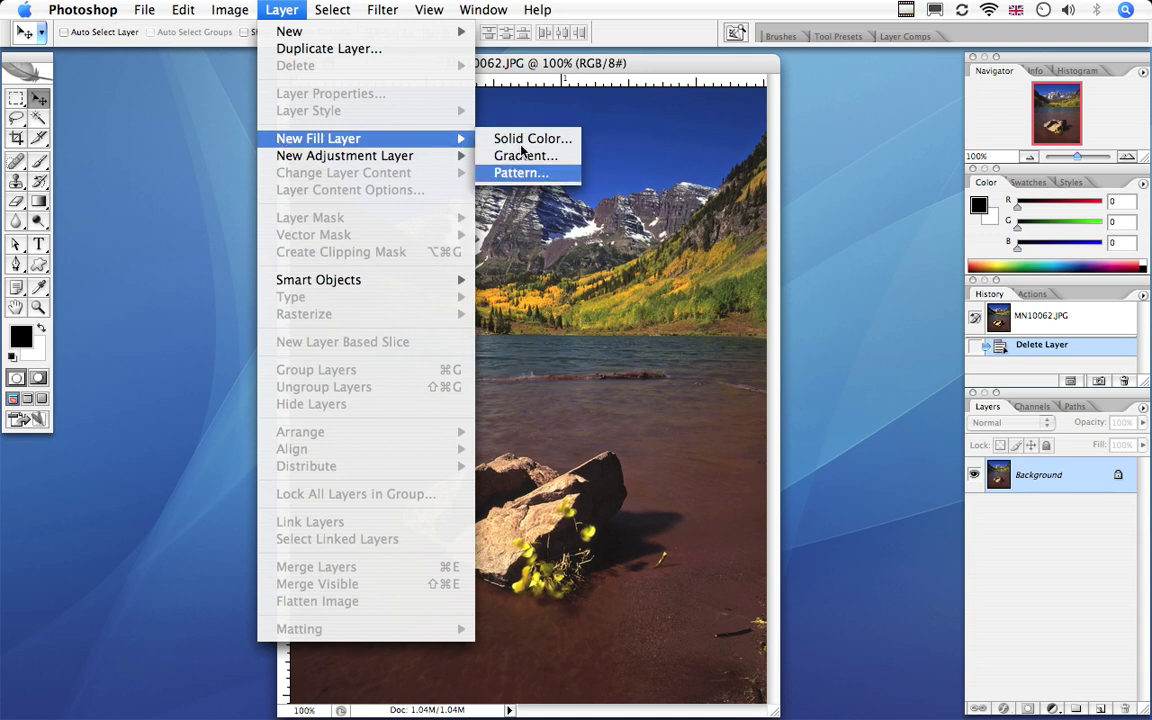
mouse_move(420, 157)
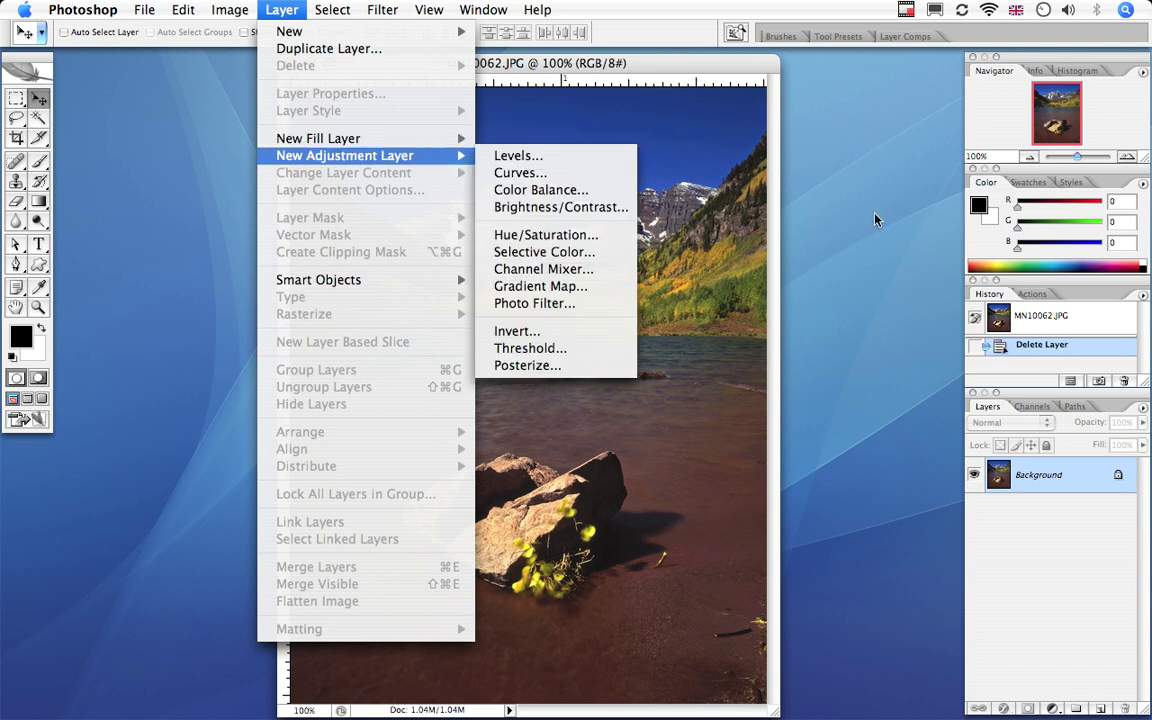
click(1052, 706)
click(1052, 706)
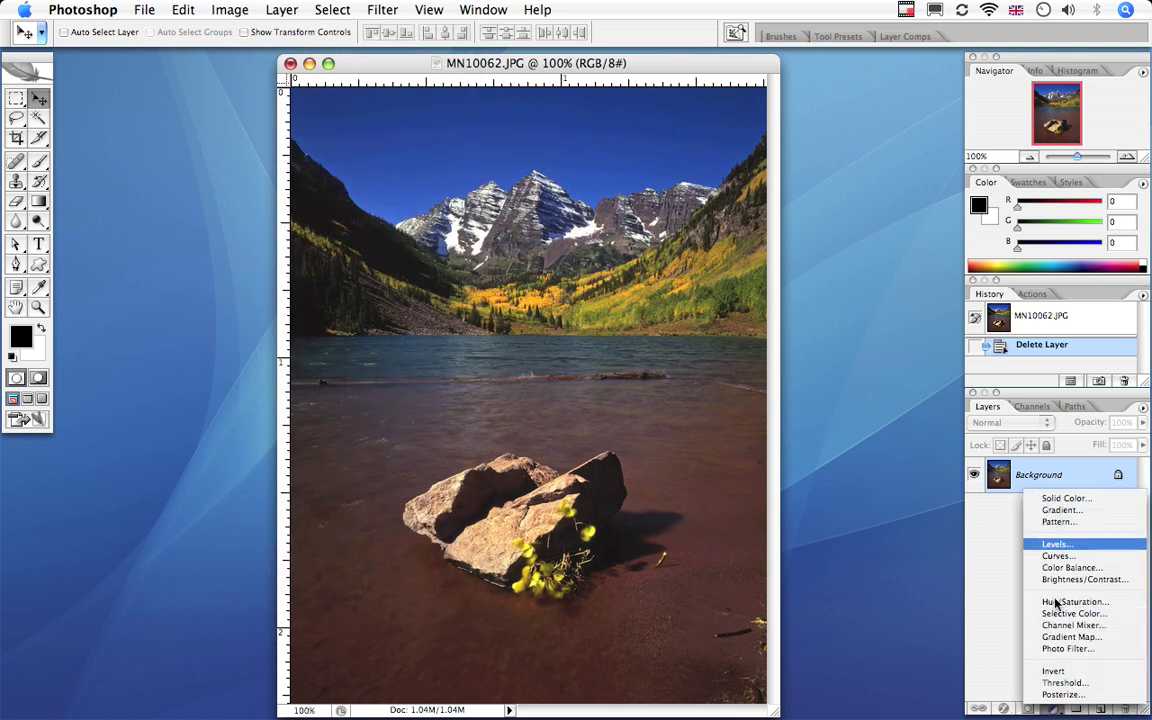
Add a Levels adjustment layer and set its Blue channel input levels to 5 and 248.
click(1062, 546)
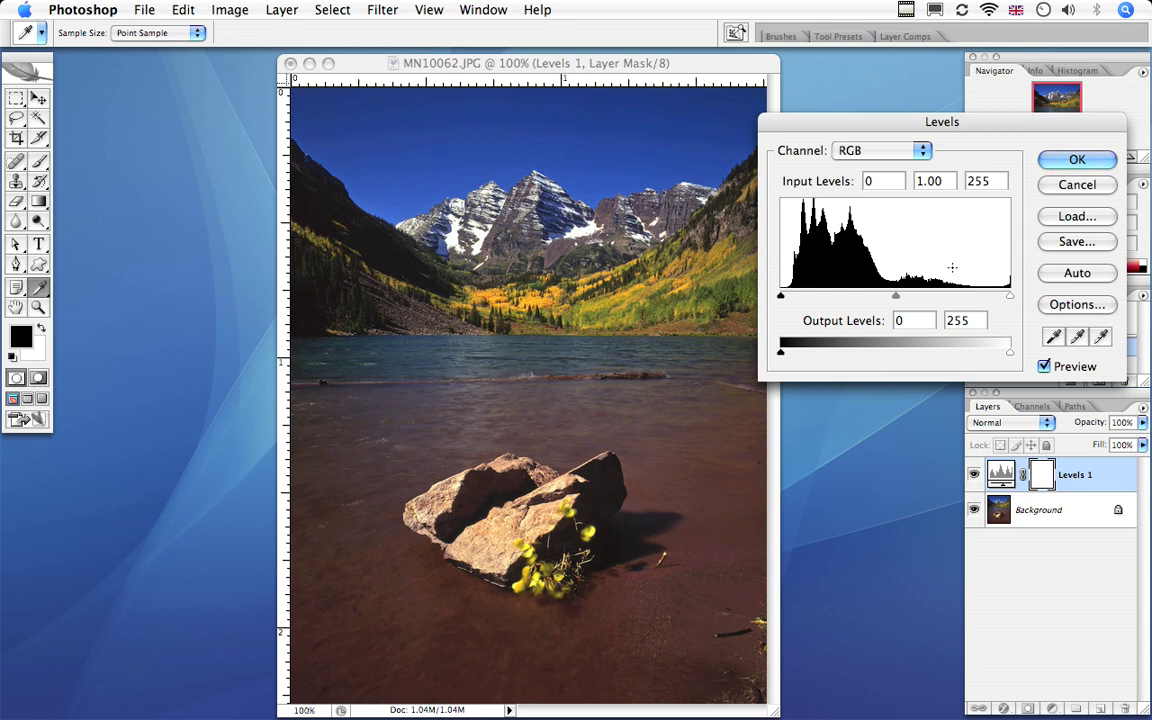
click(925, 150)
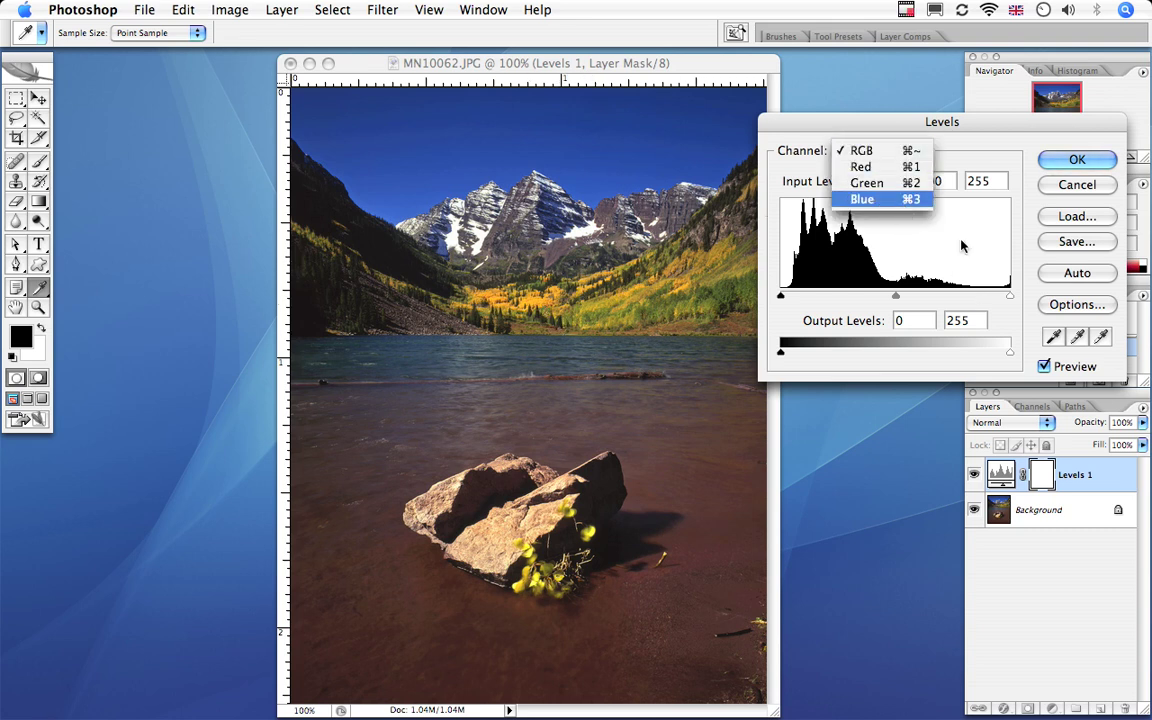
key(Return)
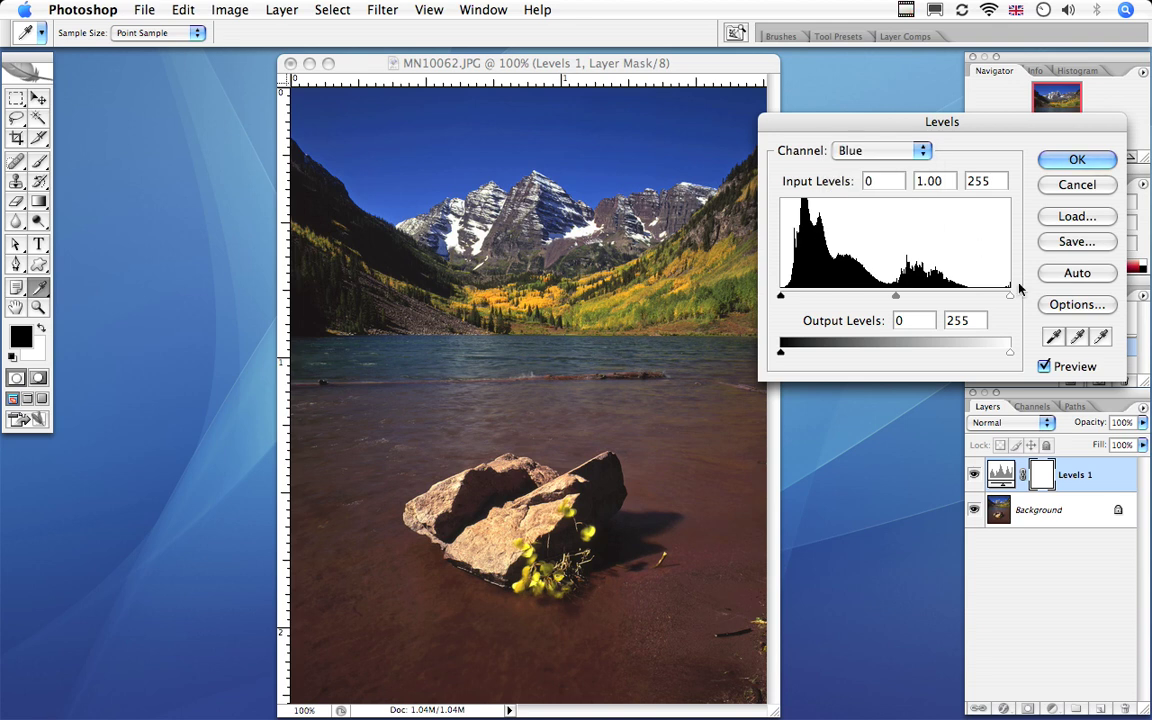
mouse_move(1003, 297)
mouse_down()
mouse_move(907, 298)
mouse_move(1005, 298)
mouse_up()
drag(782, 297, 758, 300)
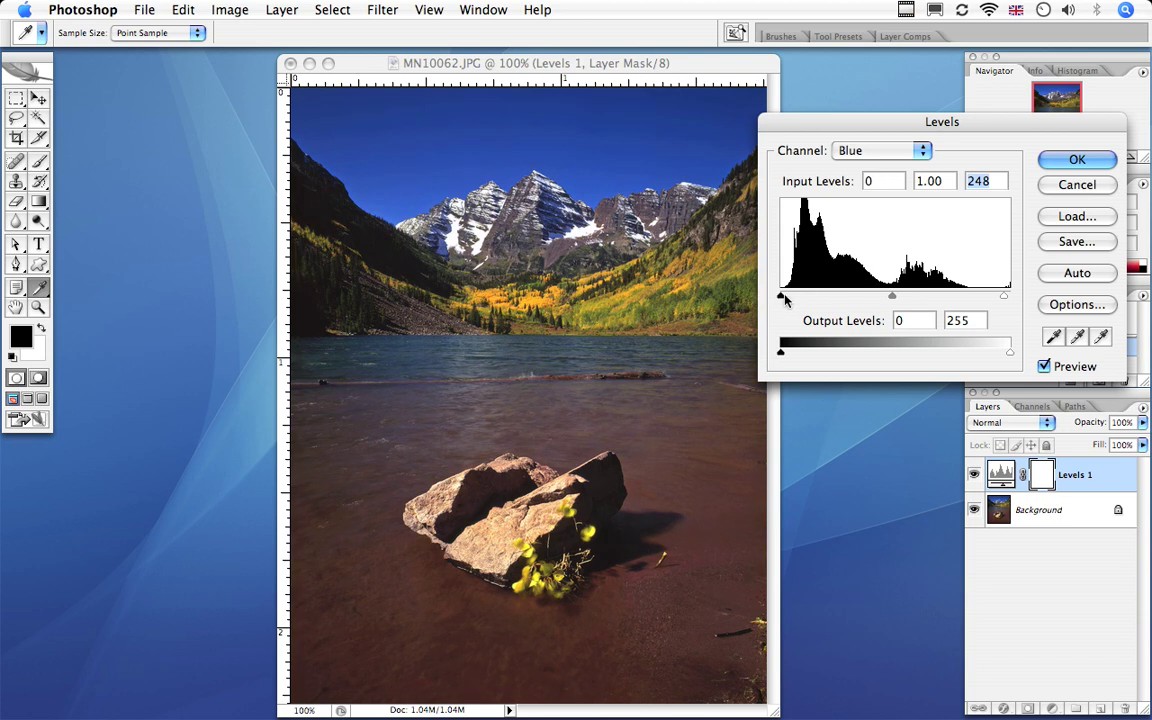
click(786, 294)
Switch Levels 1 to the Green channel and try several black input values.
click(921, 151)
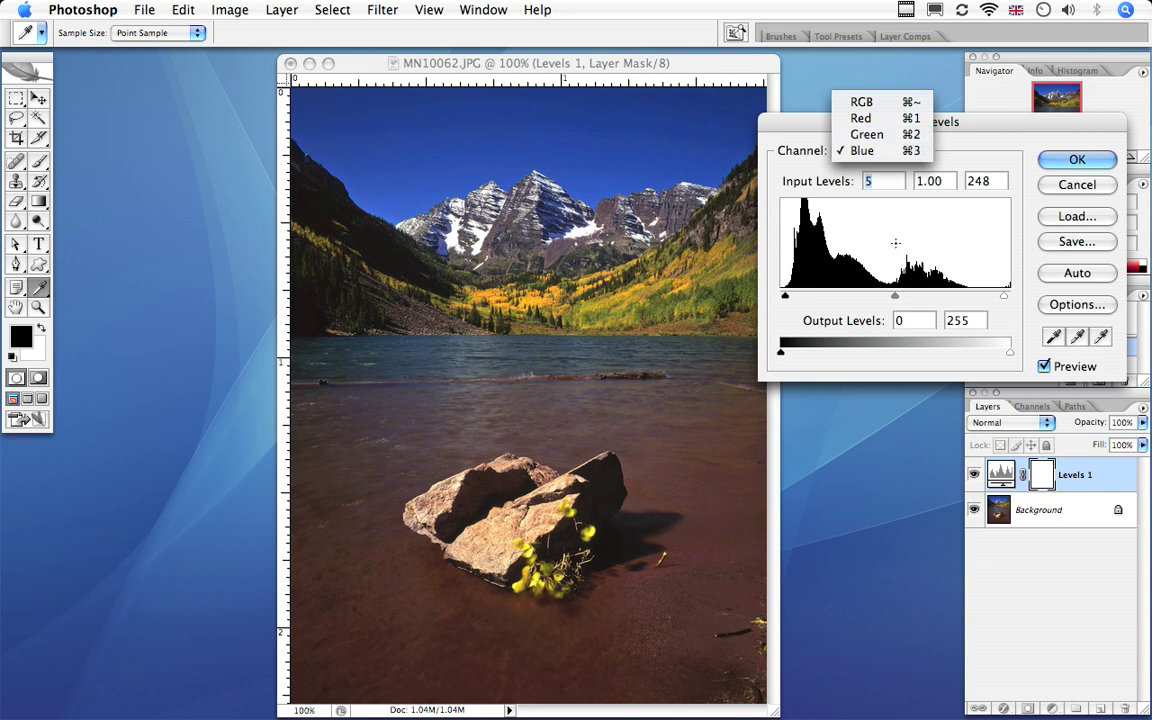
click(862, 134)
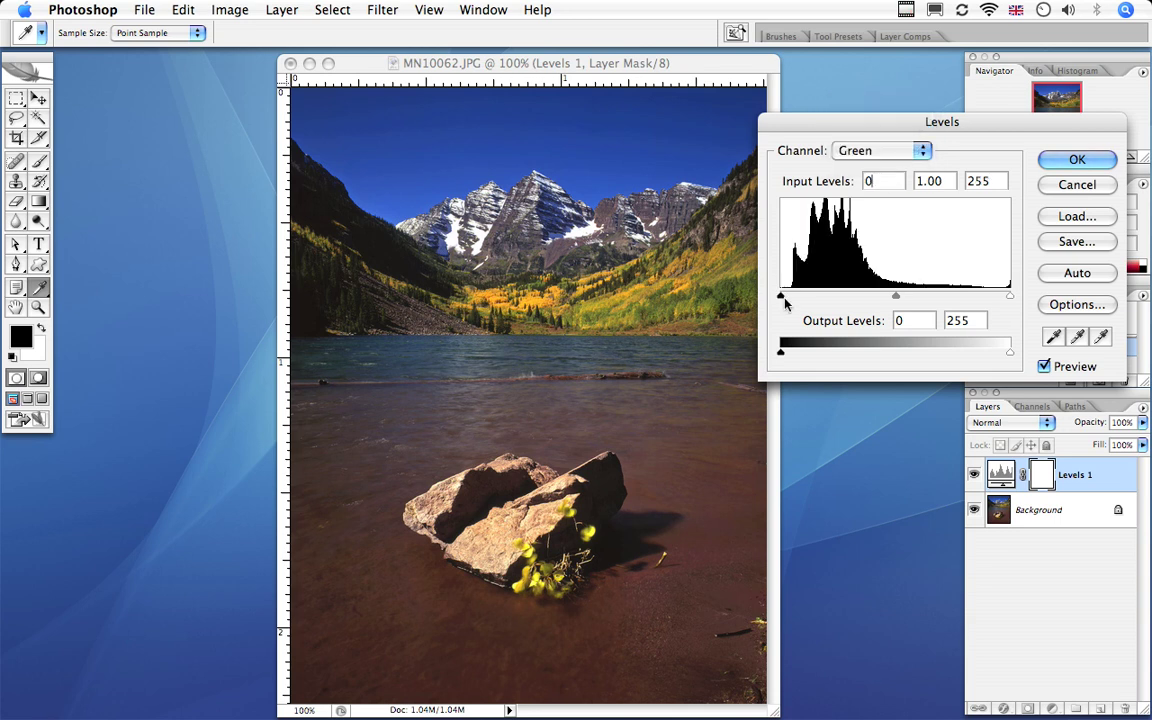
text(42)
key(BackSpace)
key(BackSpace)
text(8)
key(BackSpace)
text(29)
key(BackSpace)
key(BackSpace)
text(54)
key(BackSpace)
key(BackSpace)
text(8)
key(BackSpace)
text(17)
key(BackSpace)
key(BackSpace)
text(22)
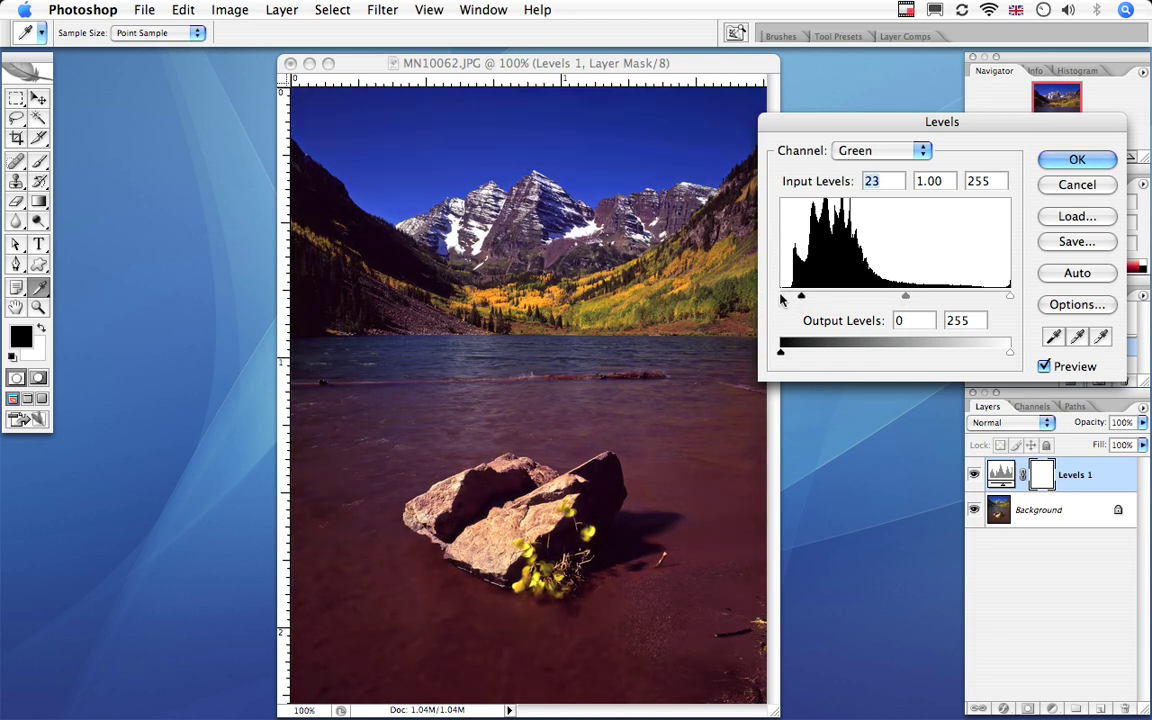
Settle the Green black input at 9 and pull the white input to 254.
drag(800, 300, 782, 299)
key(BackSpace)
text(8)
key(BackSpace)
text(0)
key(BackSpace)
text(7)
key(BackSpace)
text(12)
key(BackSpace)
key(BackSpace)
text(8)
key(BackSpace)
text(9)
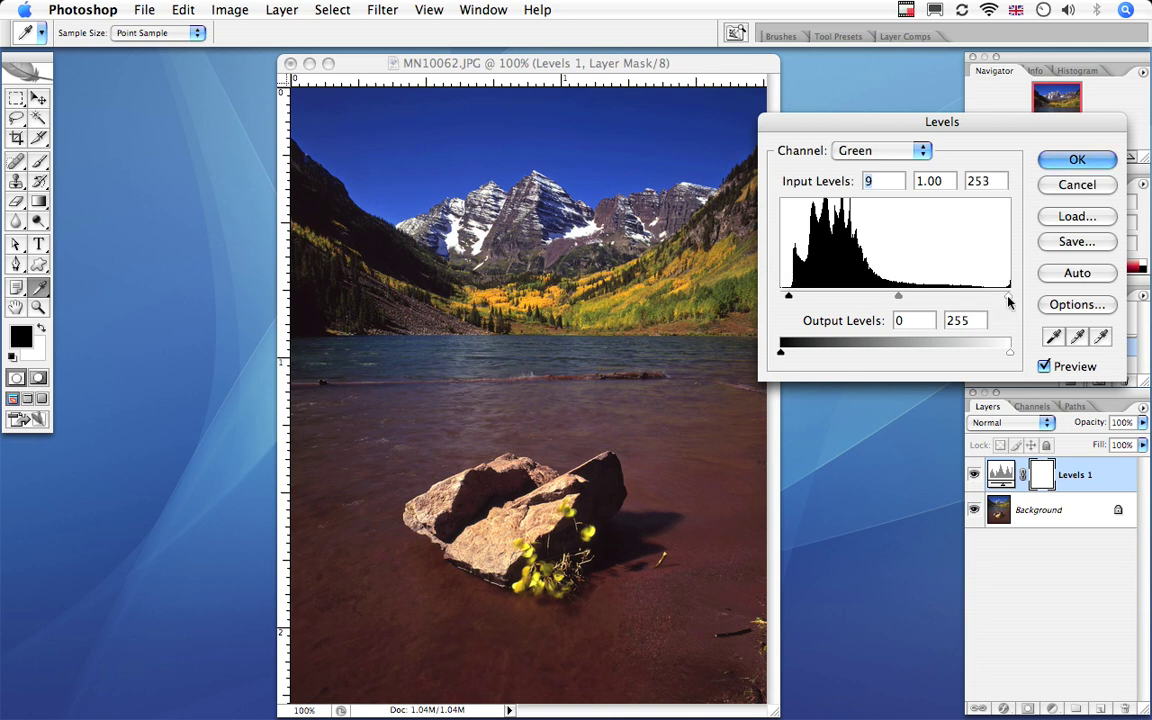
mouse_move(987, 300)
mouse_down()
mouse_move(944, 300)
mouse_move(1002, 303)
mouse_up()
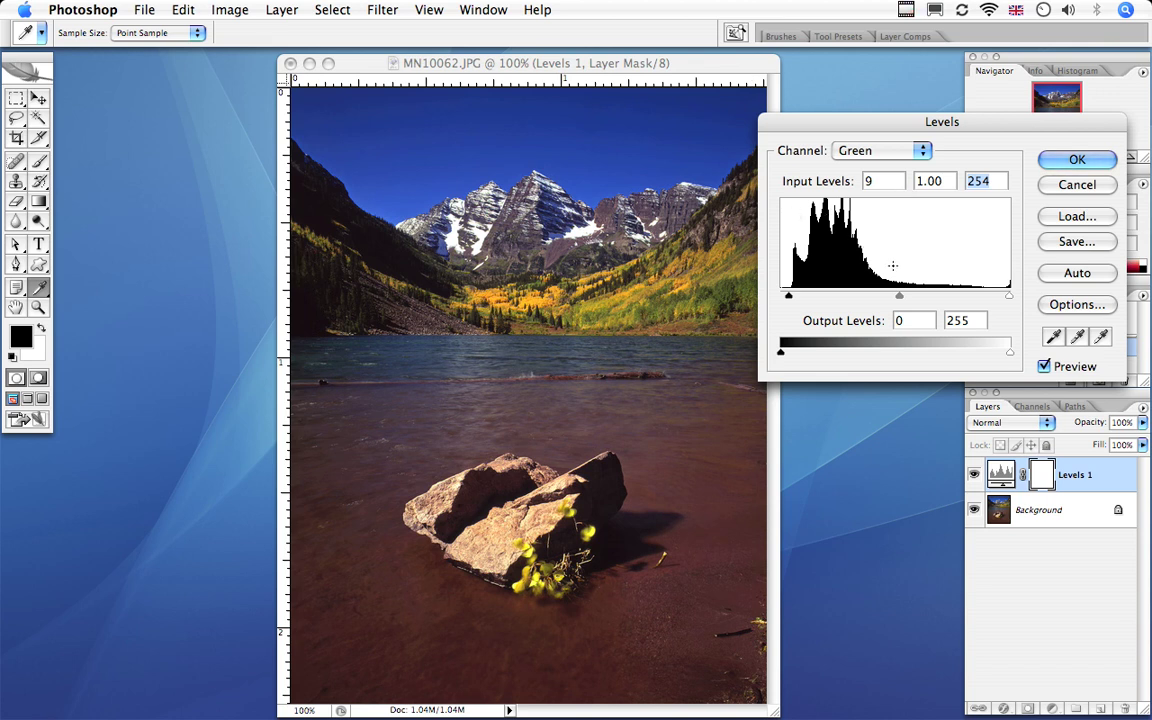
Switch to the Red channel, raising black input to 6 and leaving white at 255.
click(921, 150)
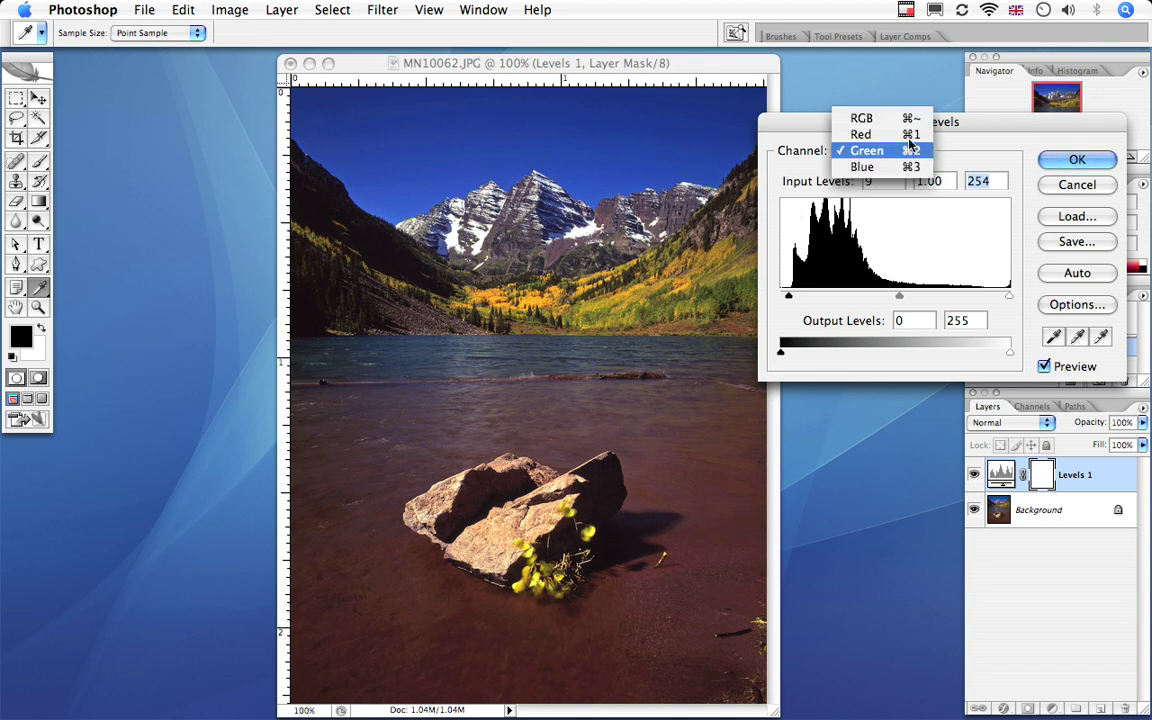
click(868, 134)
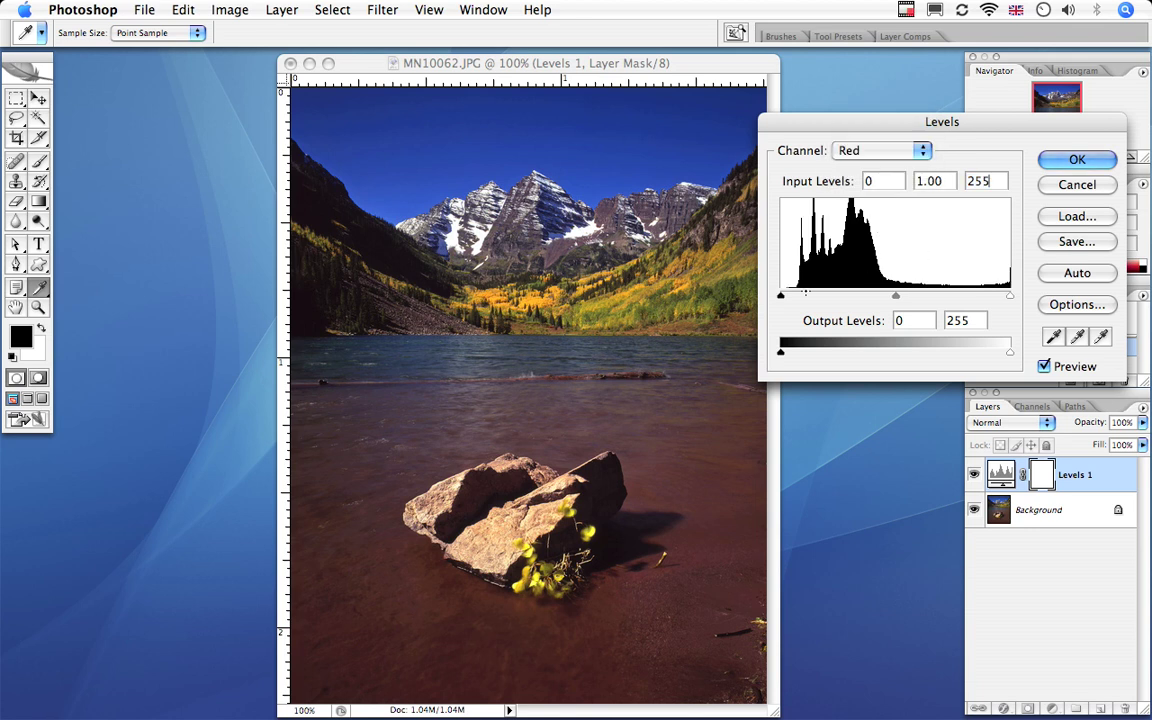
drag(781, 296, 852, 298)
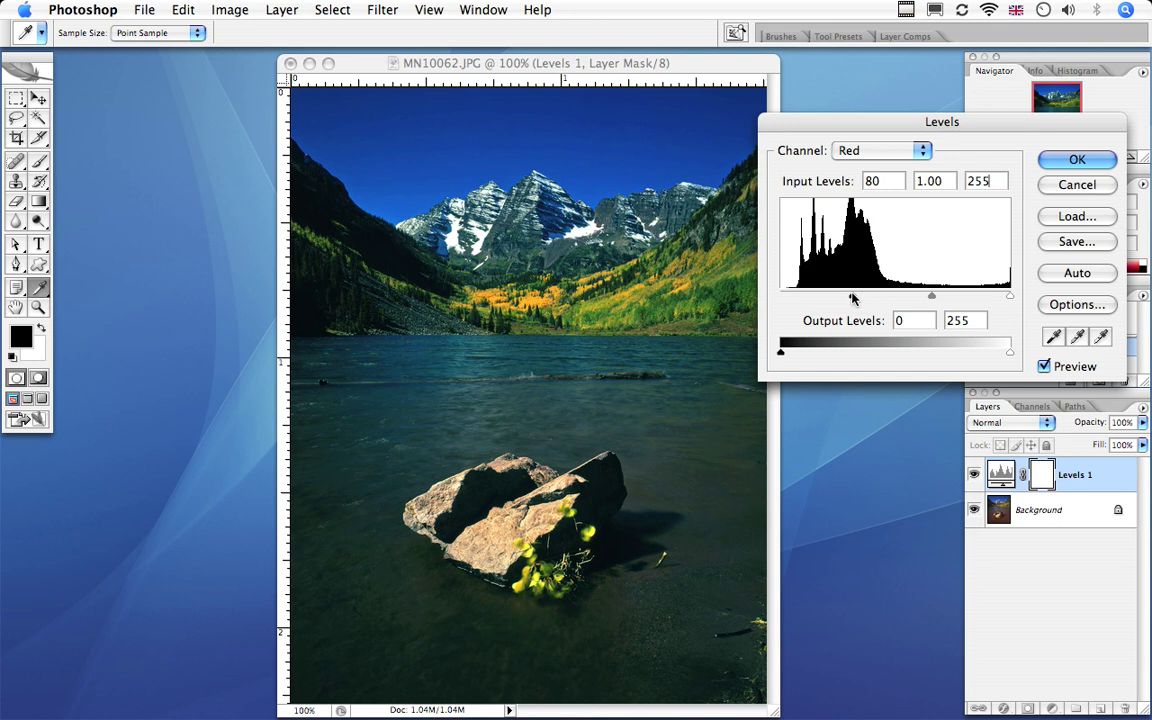
drag(848, 297, 788, 288)
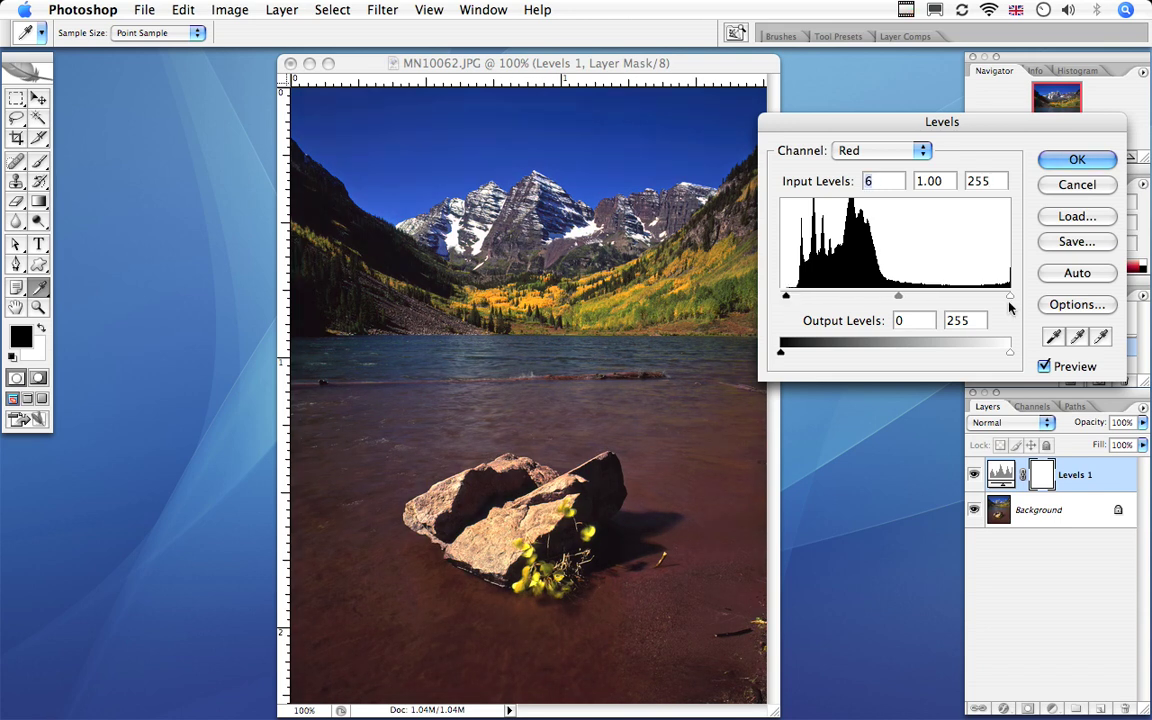
drag(1006, 298, 952, 302)
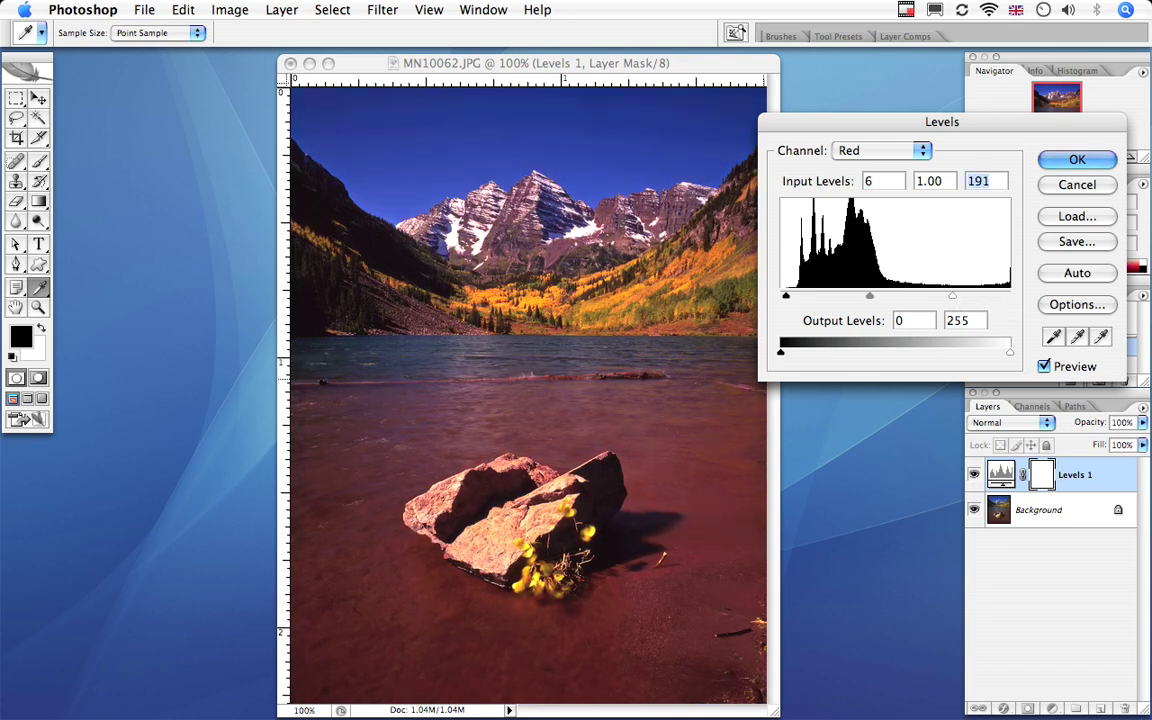
click(954, 297)
drag(954, 297, 1014, 287)
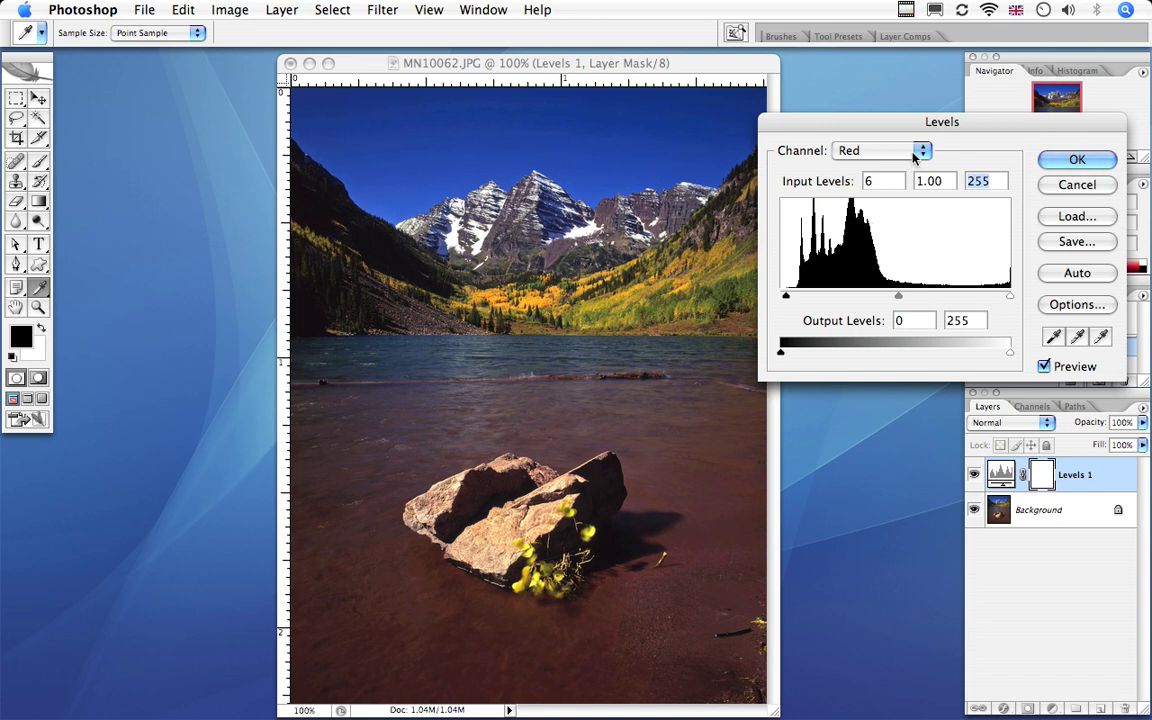
click(858, 150)
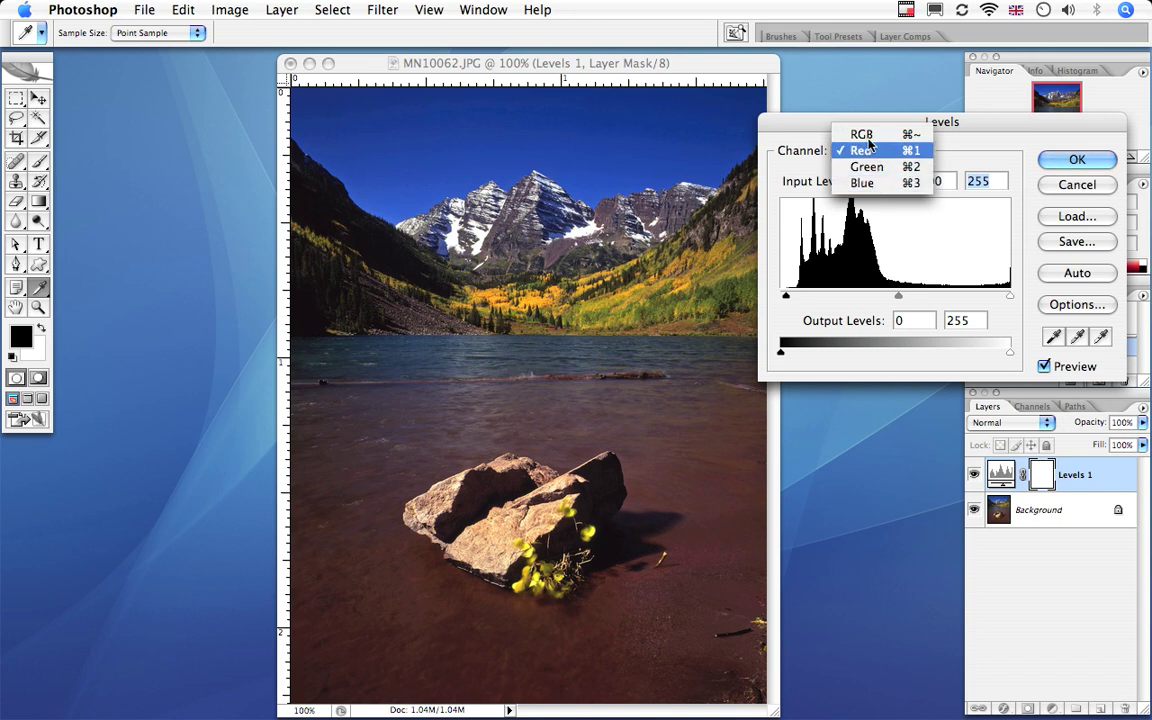
click(903, 136)
drag(895, 301, 880, 300)
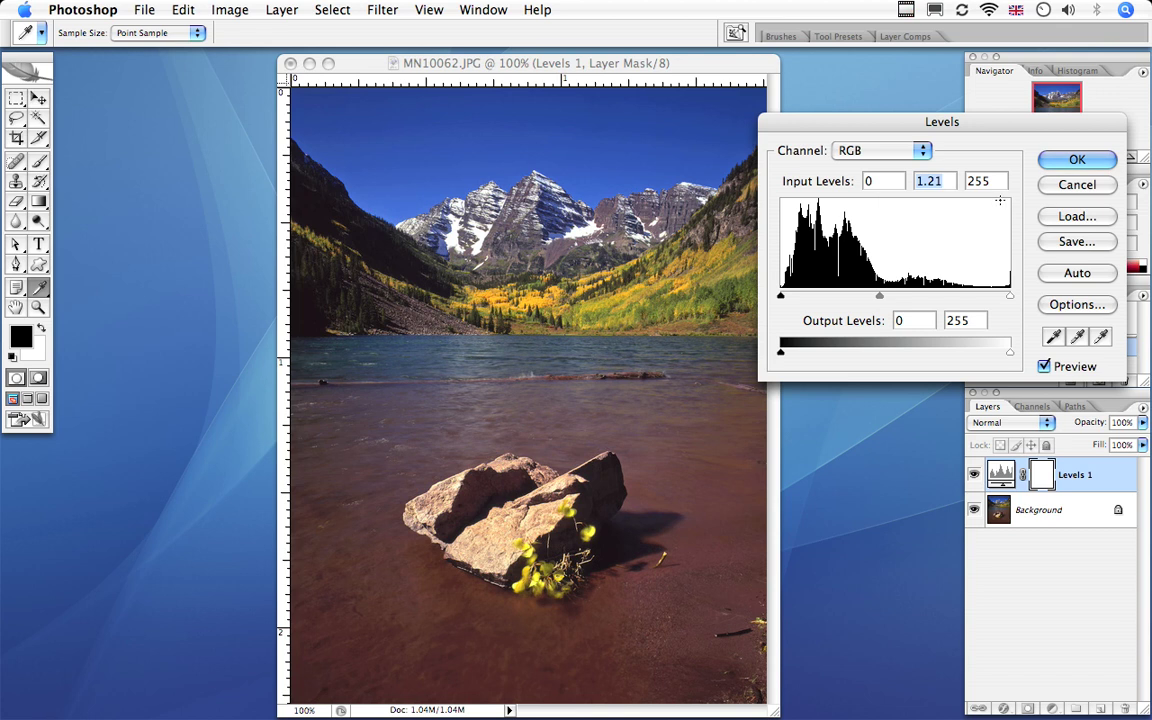
click(1077, 162)
key(v)
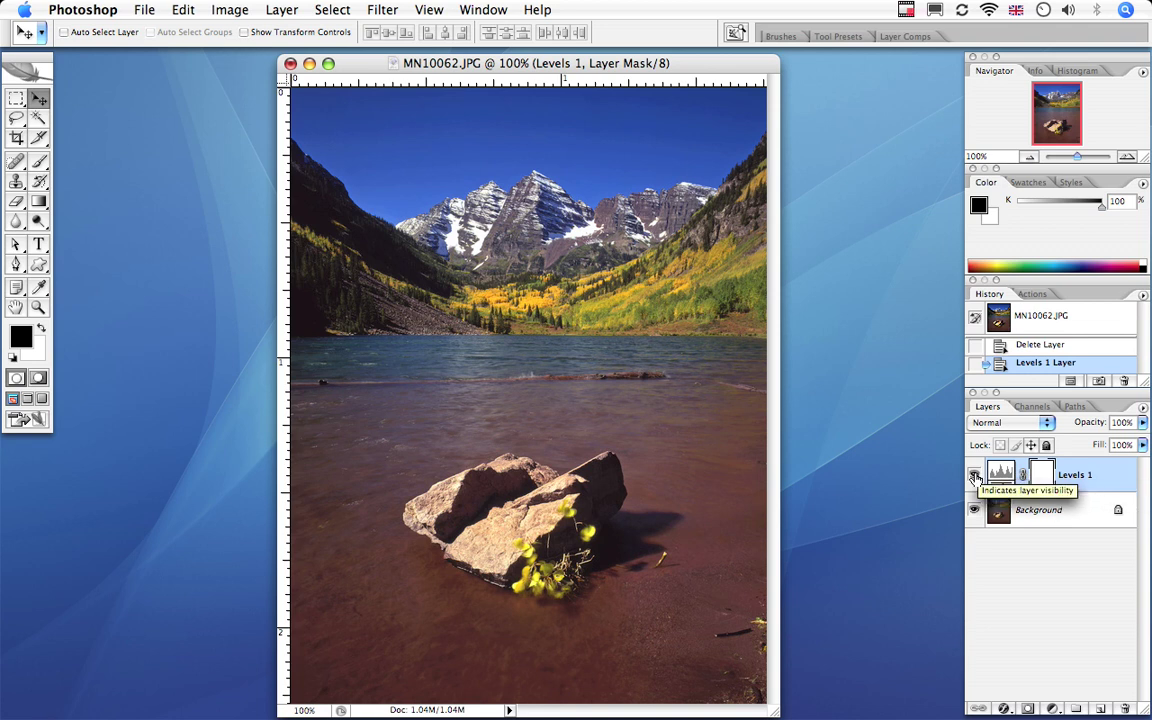
Toggle Levels 1 visibility to compare, and test its opacity before restoring 100%.
click(974, 477)
click(974, 477)
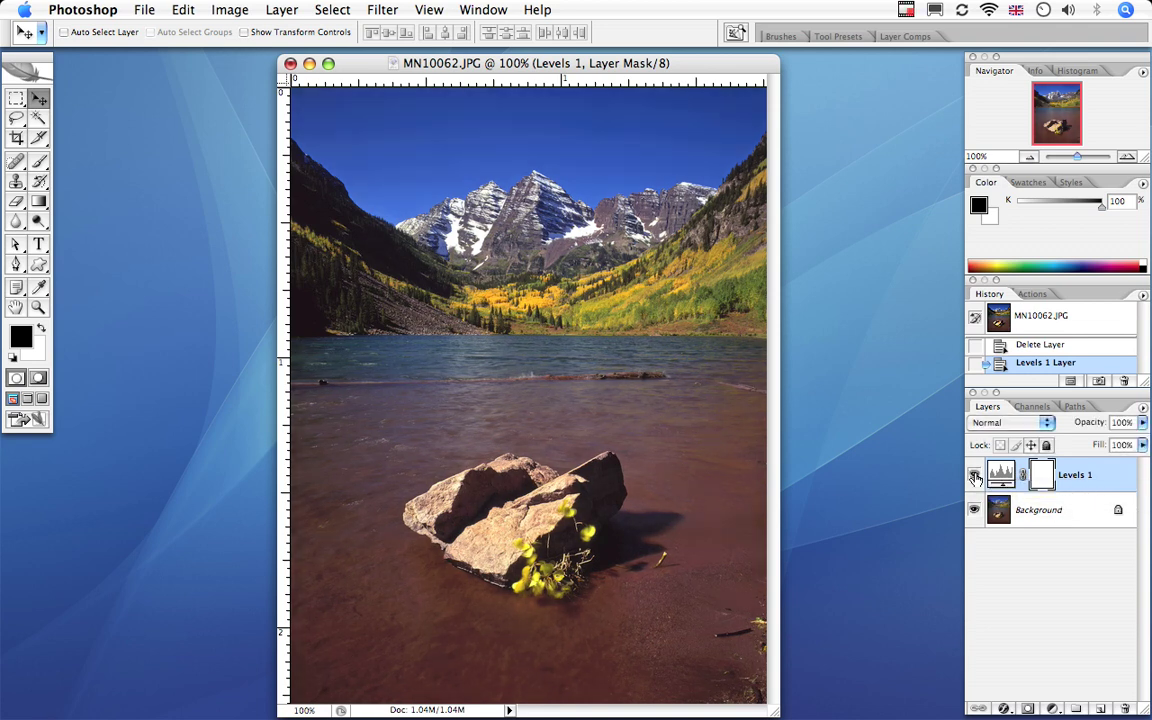
click(975, 478)
click(975, 478)
click(975, 478)
drag(1099, 425, 1087, 426)
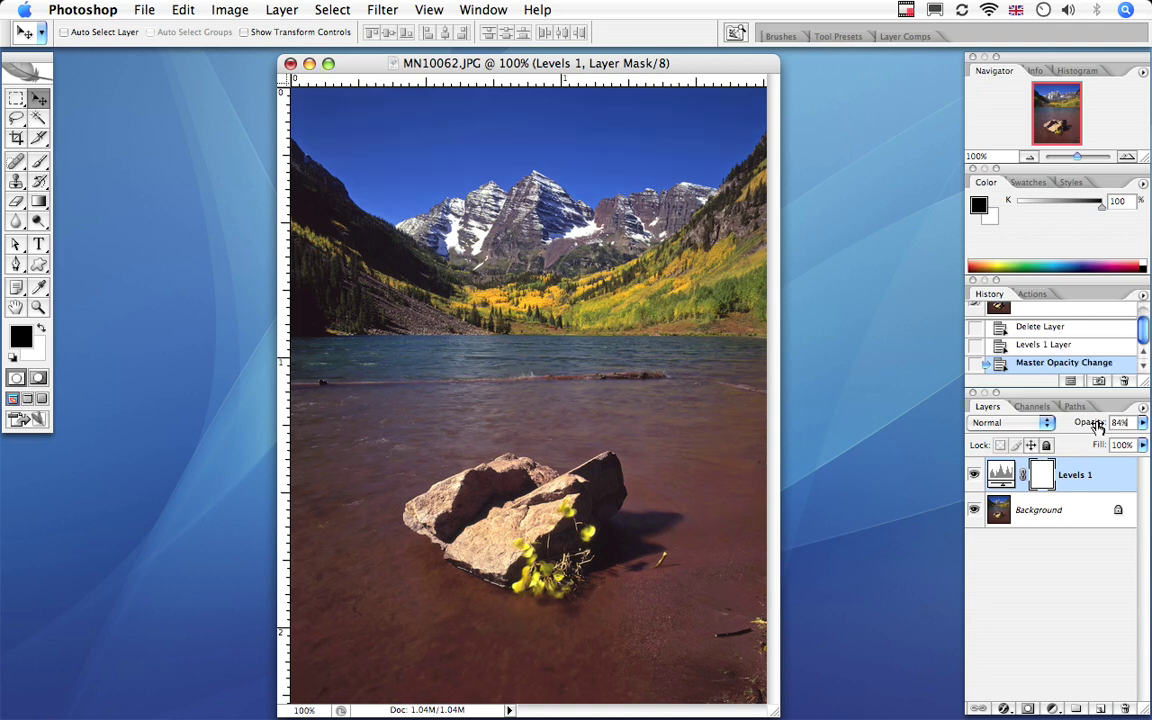
drag(1085, 425, 1104, 421)
Raise the Levels 1 RGB midtone to 1.54 and lower the layer opacity to 77%.
double_click(1001, 474)
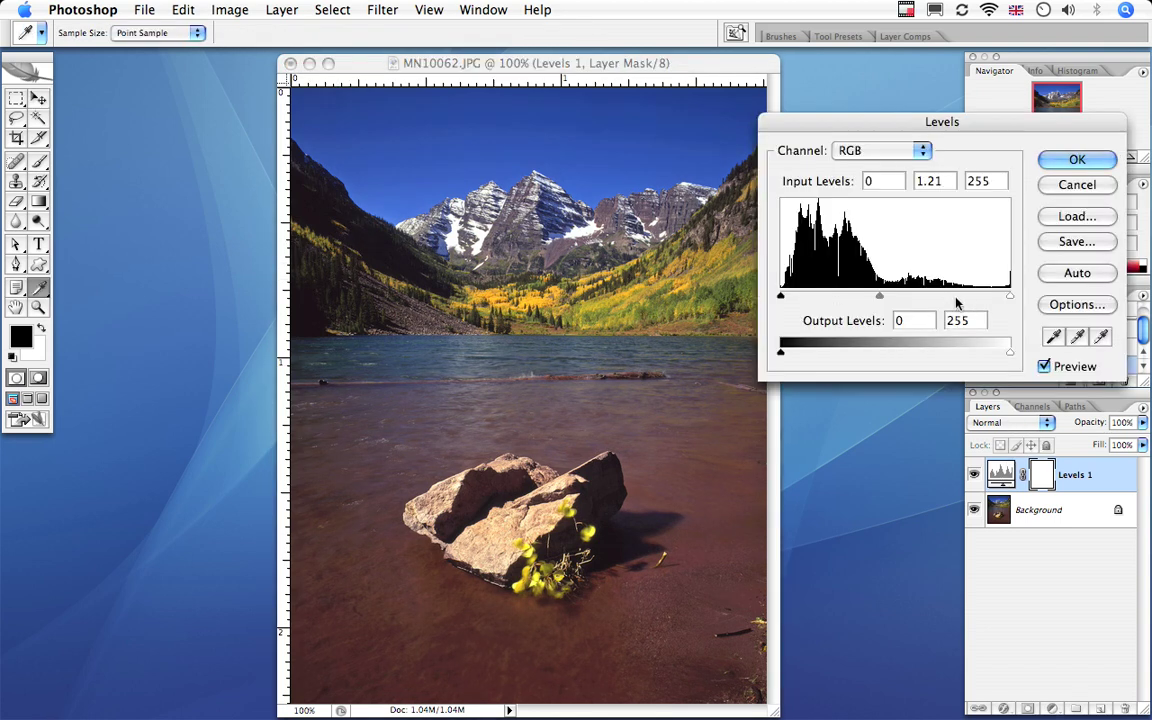
drag(886, 298, 858, 297)
click(1108, 160)
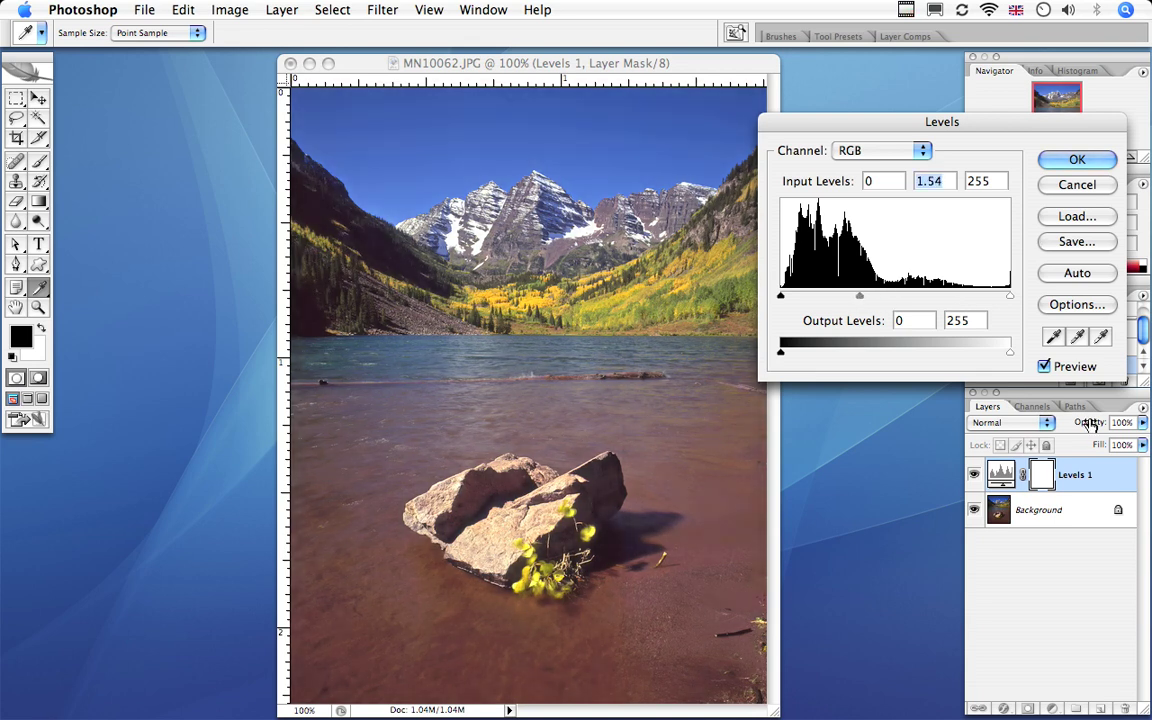
drag(1088, 425, 1081, 427)
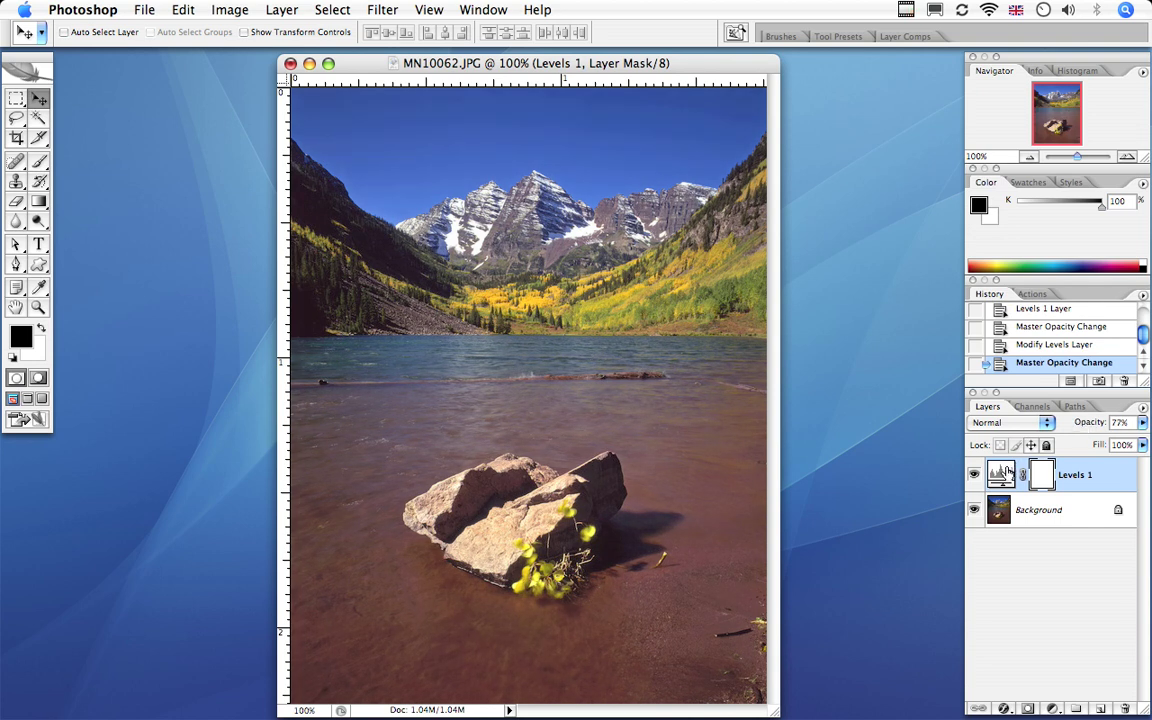
Step back in History to restore Levels 1's 1.21 midtone at 100% opacity, then verify it.
click(1045, 344)
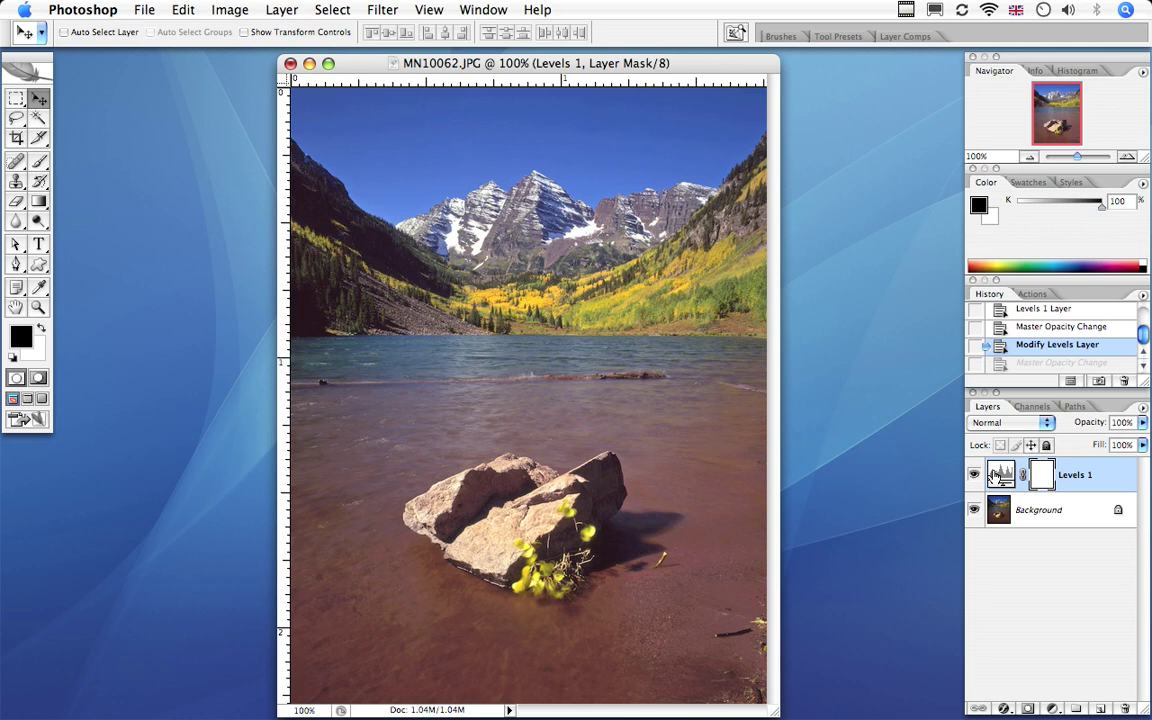
click(1049, 329)
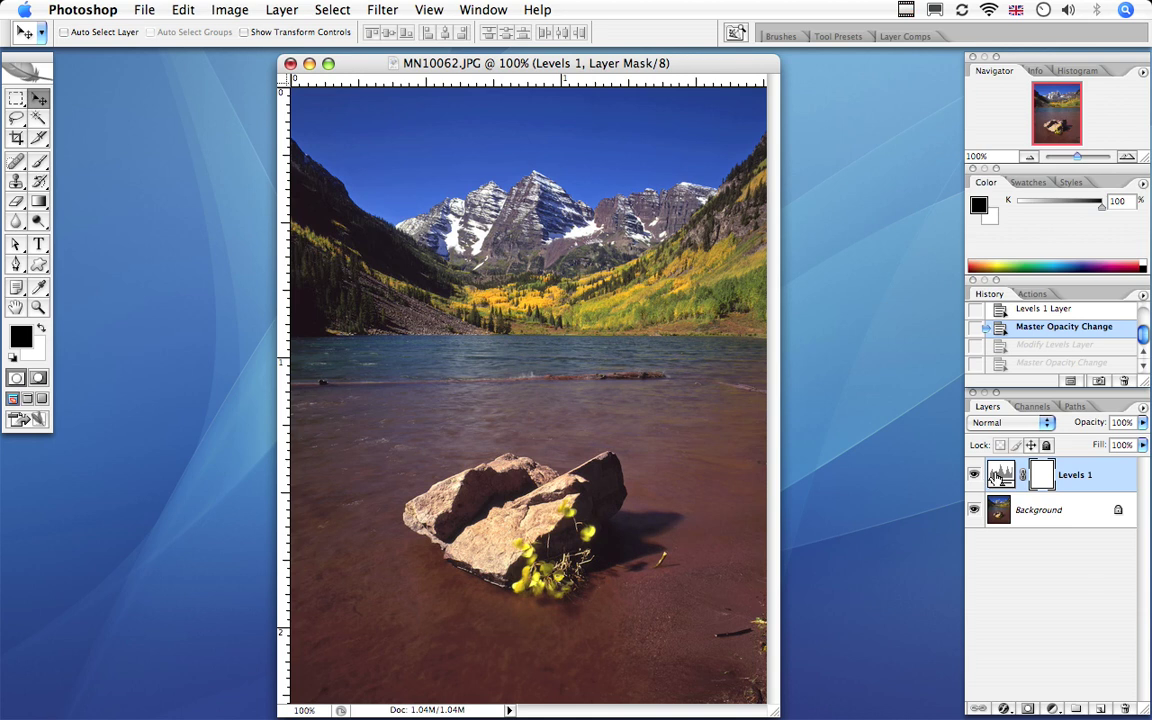
double_click(996, 477)
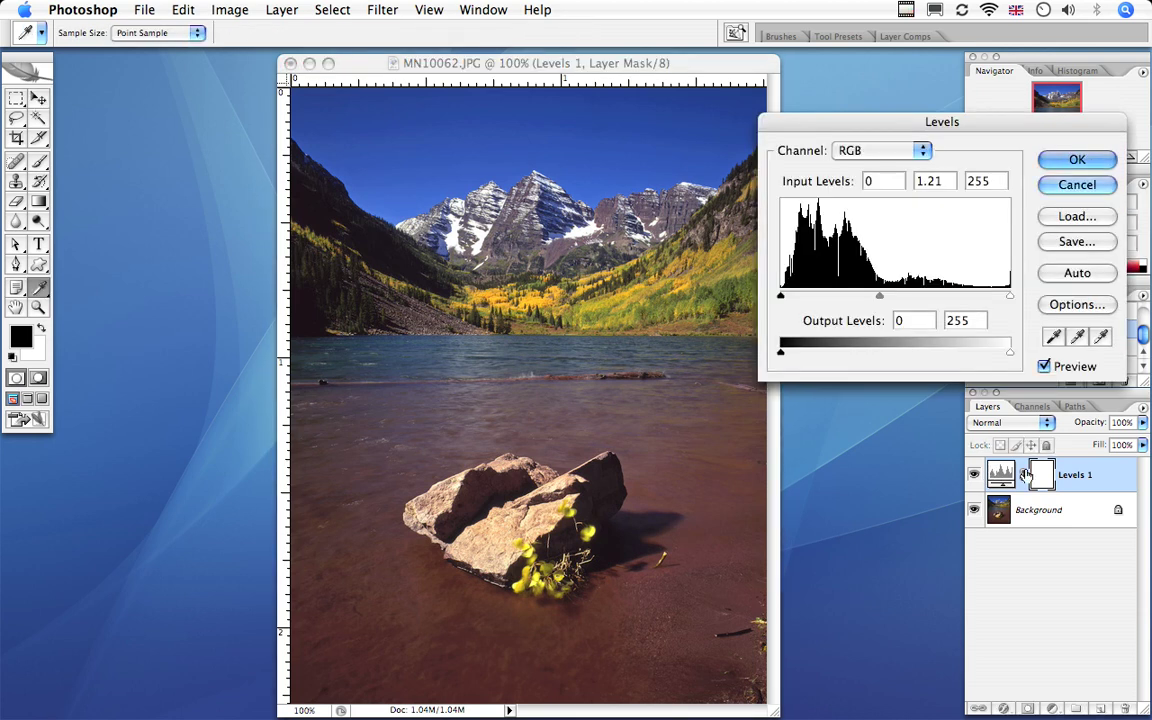
key(Escape)
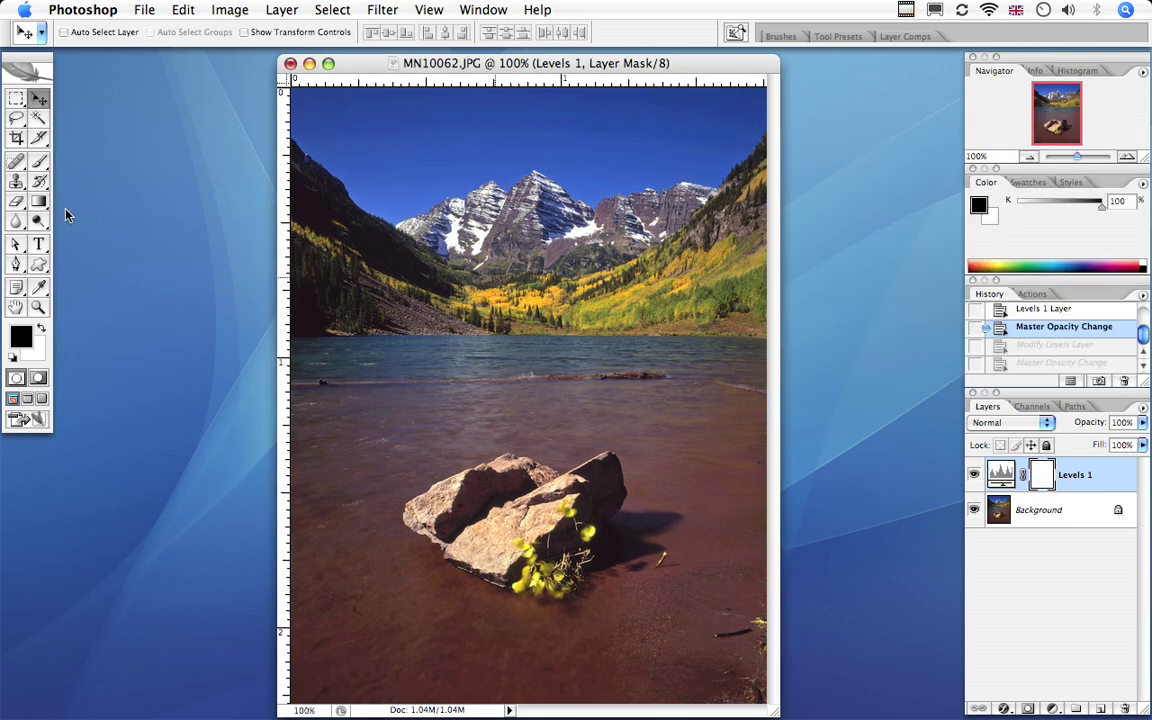
key(b)
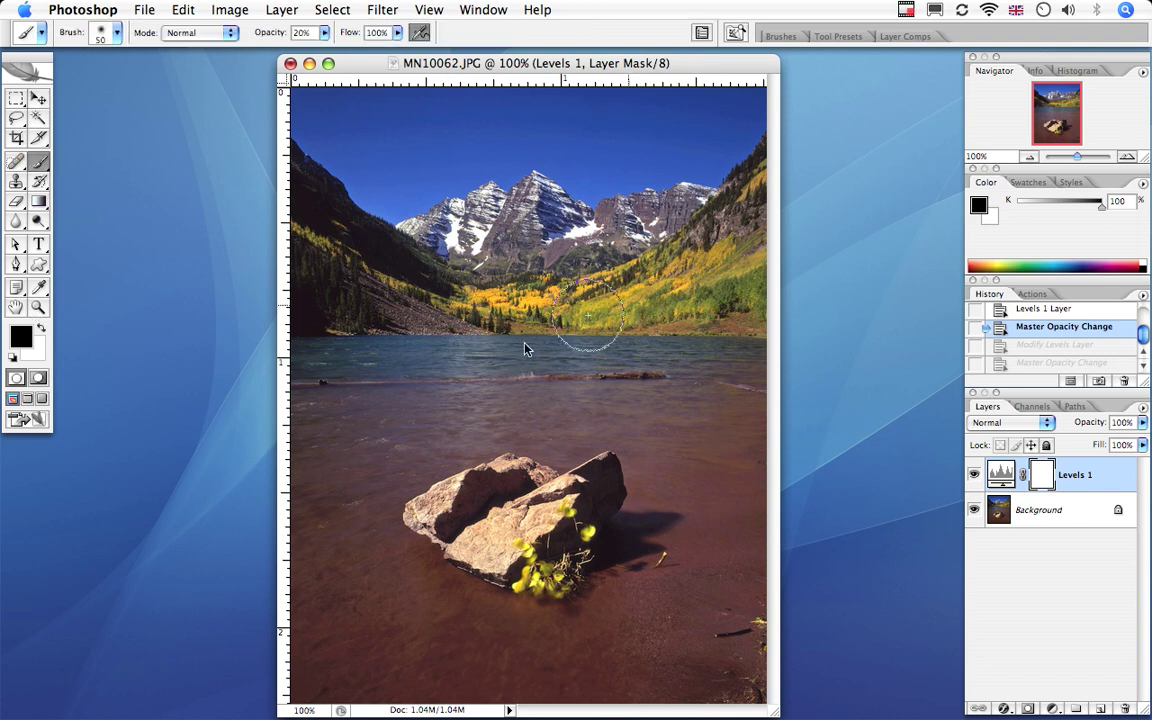
mouse_move(607, 345)
mouse_down()
mouse_move(717, 432)
mouse_move(760, 435)
mouse_up()
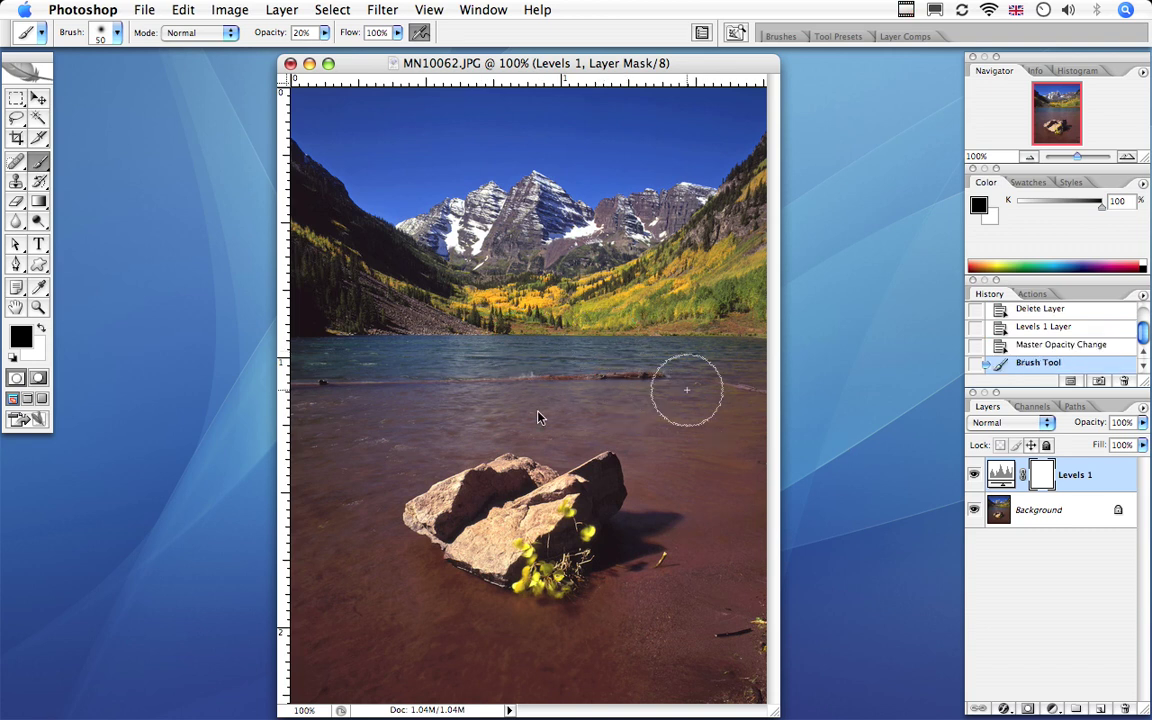
drag(738, 458, 720, 496)
drag(411, 378, 548, 380)
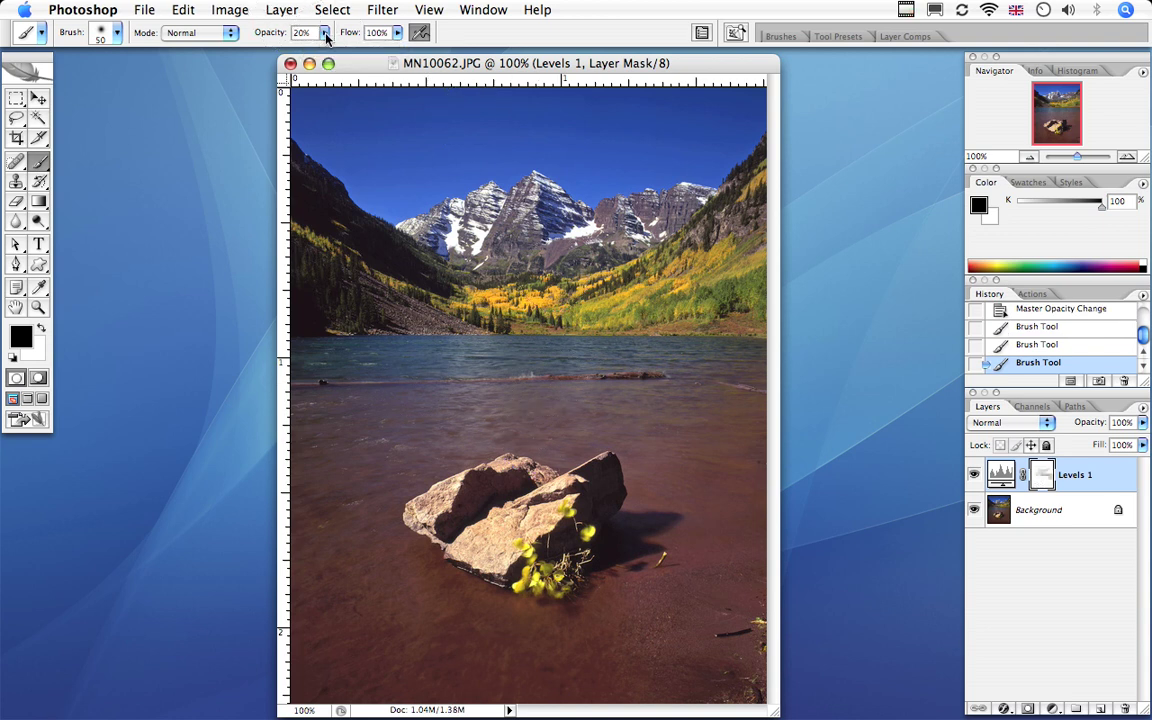
click(325, 33)
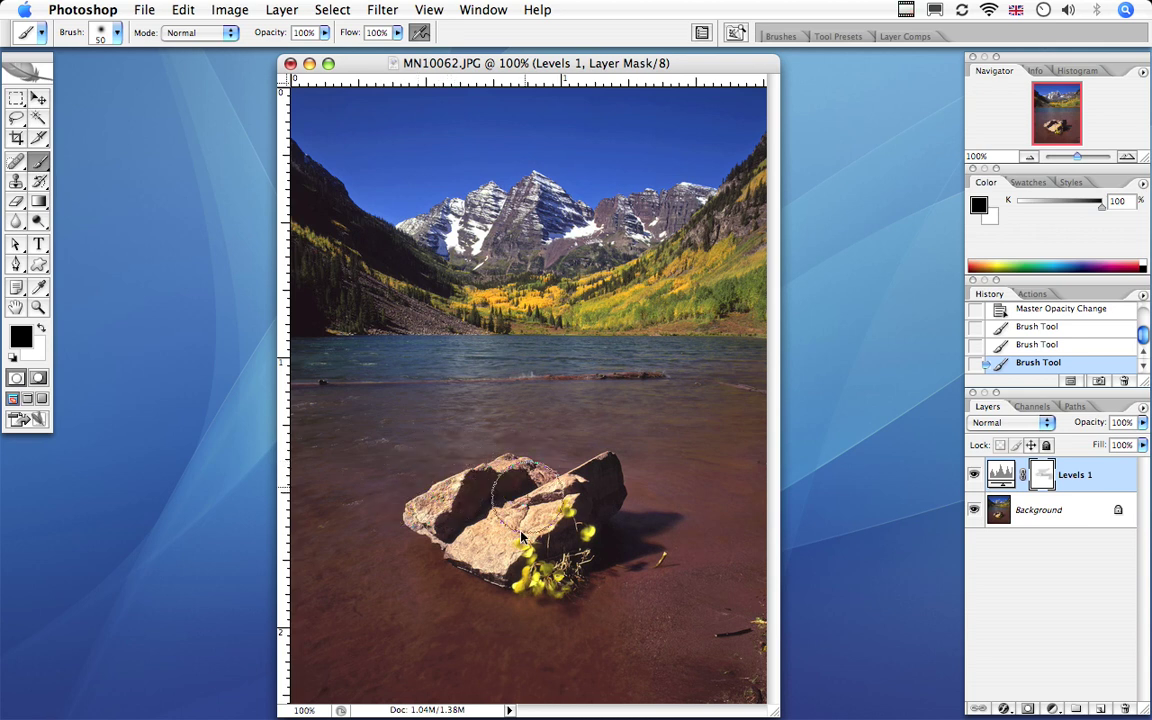
mouse_move(503, 549)
mouse_down()
mouse_move(455, 480)
mouse_move(518, 482)
mouse_move(515, 462)
mouse_up()
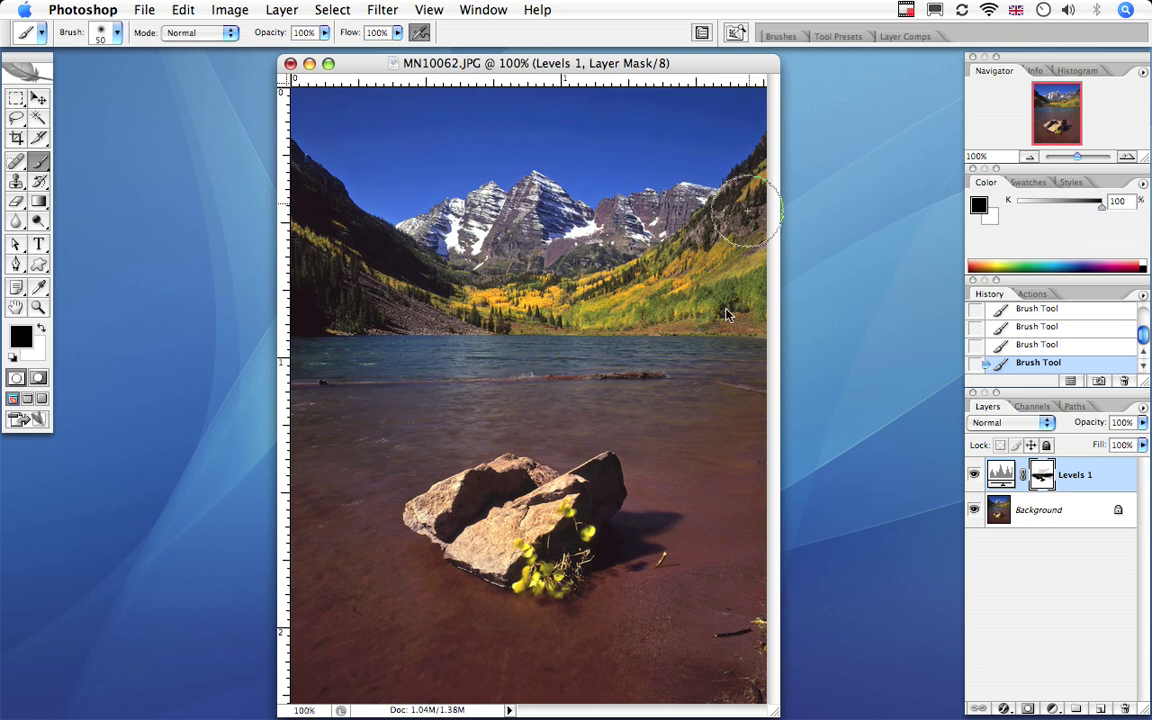
mouse_move(745, 212)
mouse_down()
mouse_move(743, 250)
mouse_move(676, 308)
mouse_move(653, 290)
mouse_move(445, 299)
mouse_move(537, 309)
mouse_move(324, 256)
mouse_move(454, 321)
mouse_move(571, 309)
mouse_up()
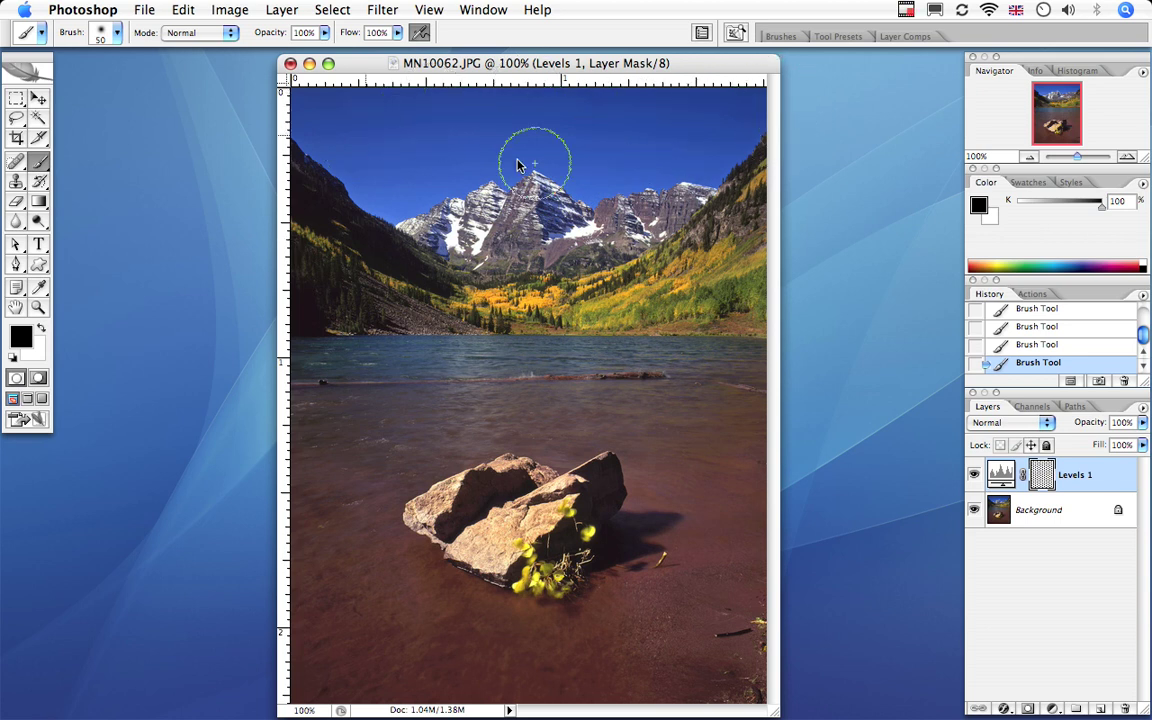
mouse_move(334, 141)
mouse_down()
mouse_move(425, 208)
mouse_move(424, 193)
mouse_move(656, 200)
mouse_move(677, 188)
mouse_move(476, 185)
mouse_move(386, 206)
mouse_move(403, 202)
mouse_up()
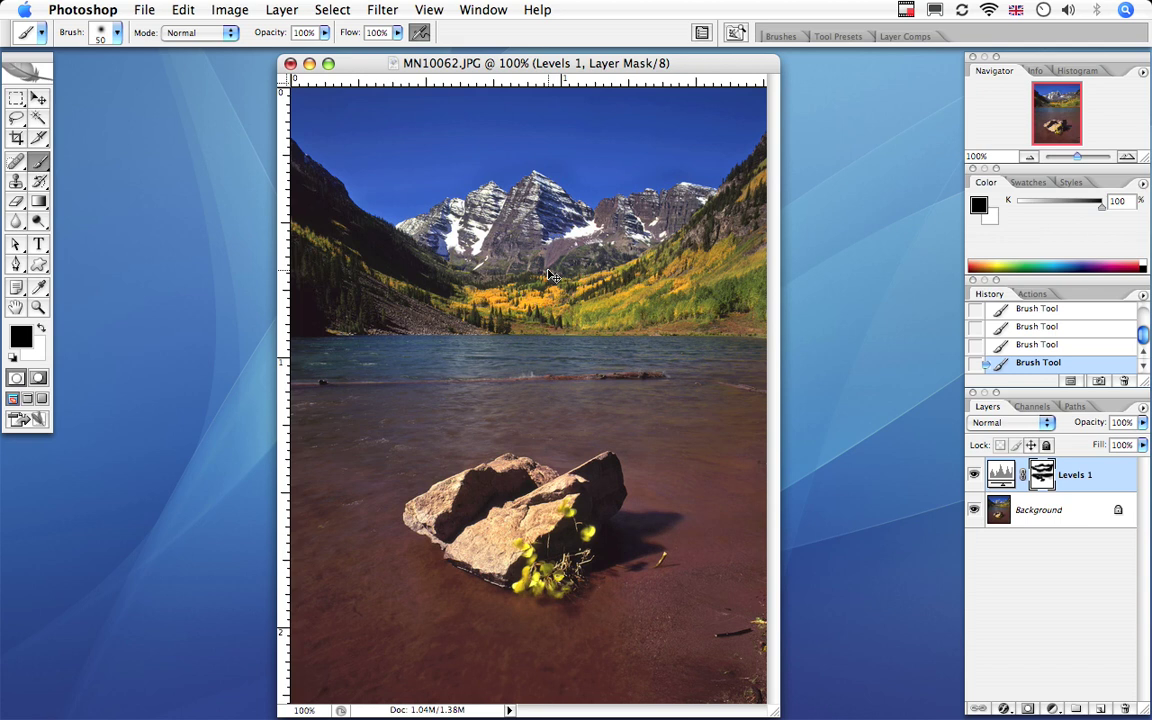
key(super+BackSpace)
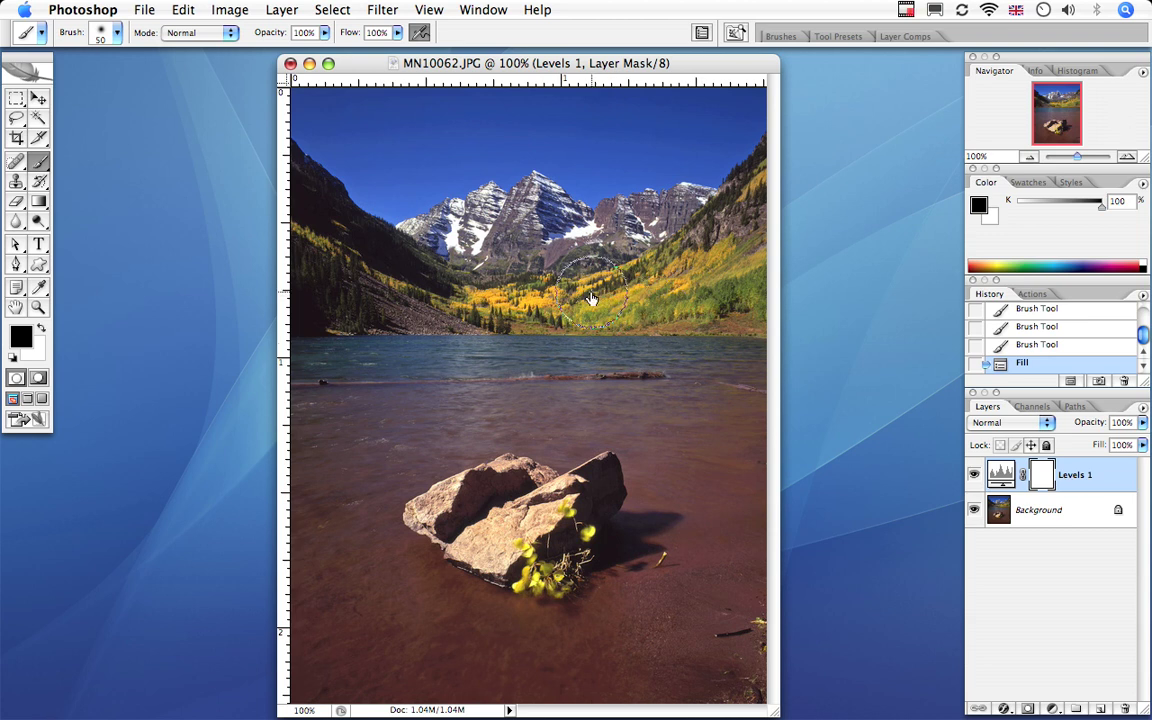
Add a Photo Filter adjustment layer above Levels 1 and move its settings dialog aside.
click(1057, 709)
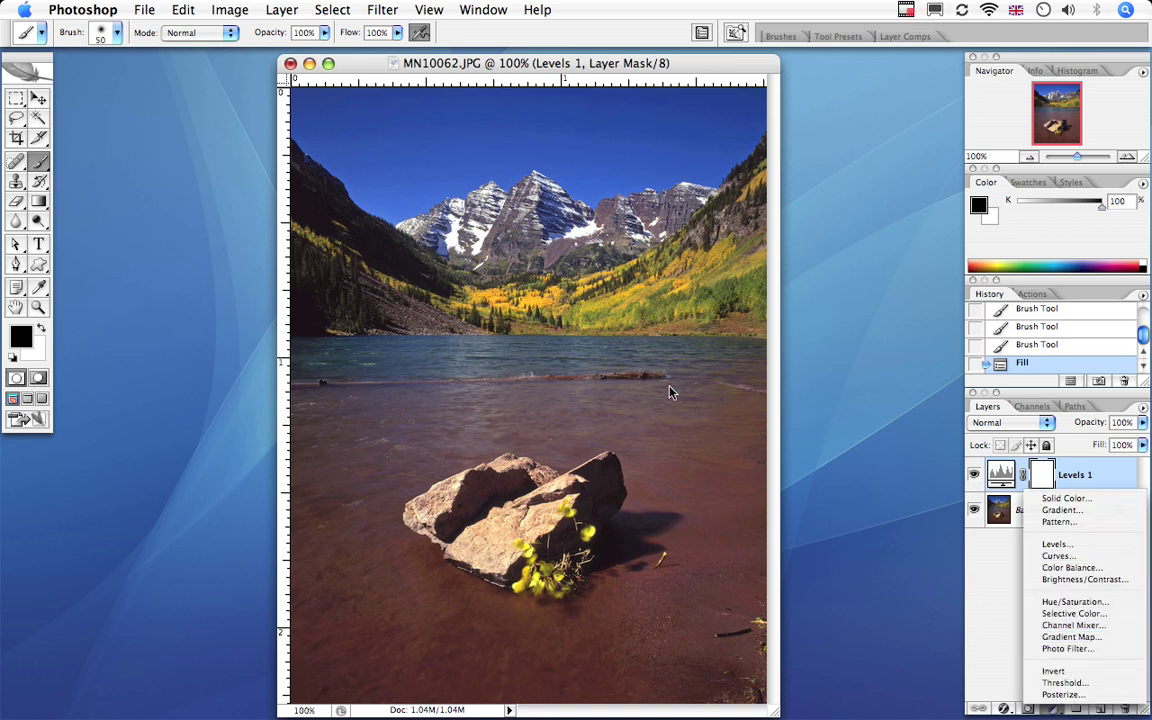
click(1087, 650)
drag(882, 110, 827, 150)
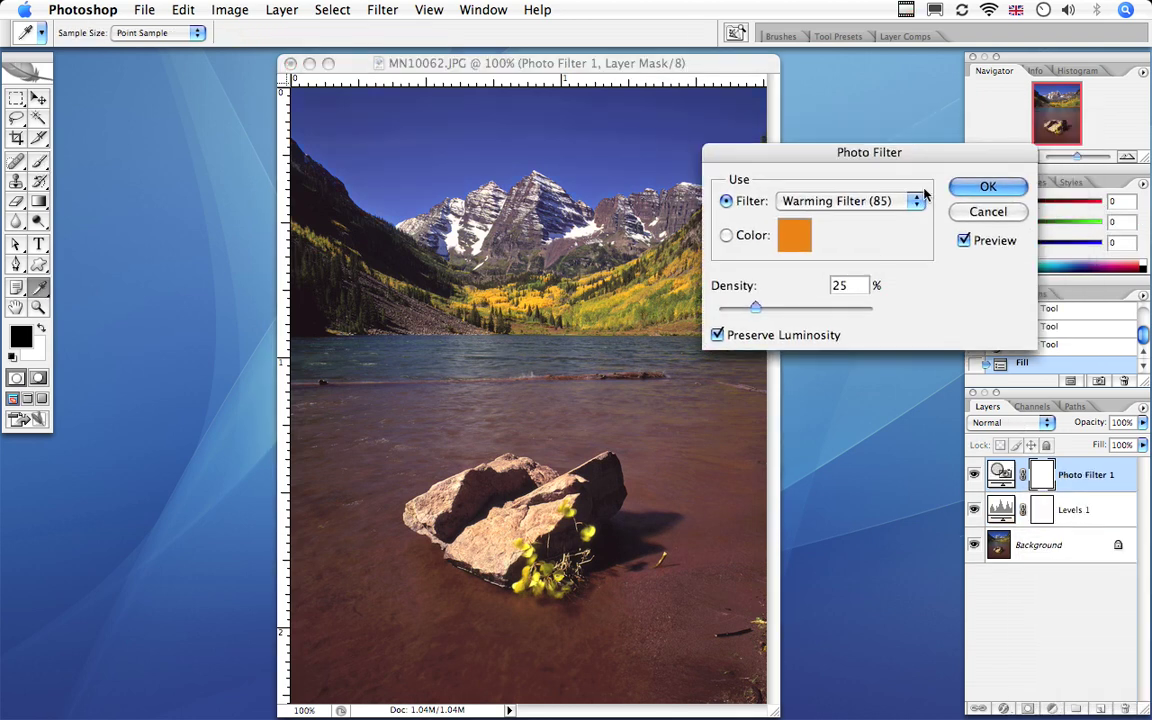
click(918, 201)
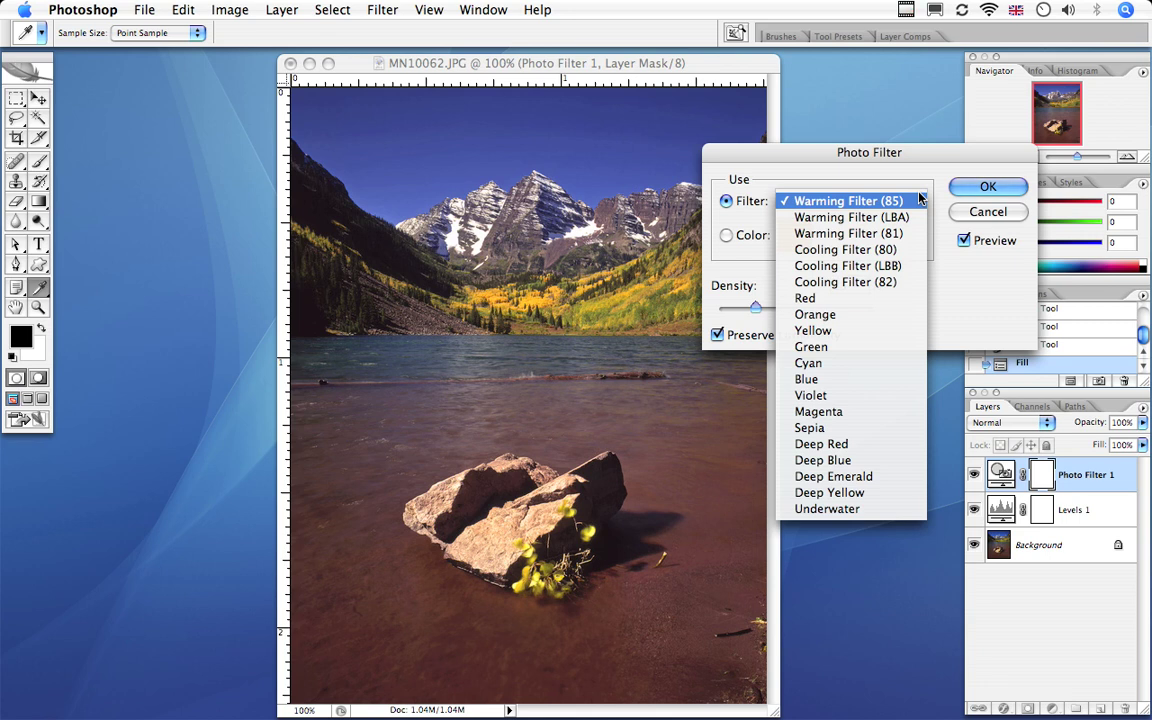
Try the Cooling Filter (80) and Violet presets, then settle on Warming Filter (81).
click(845, 250)
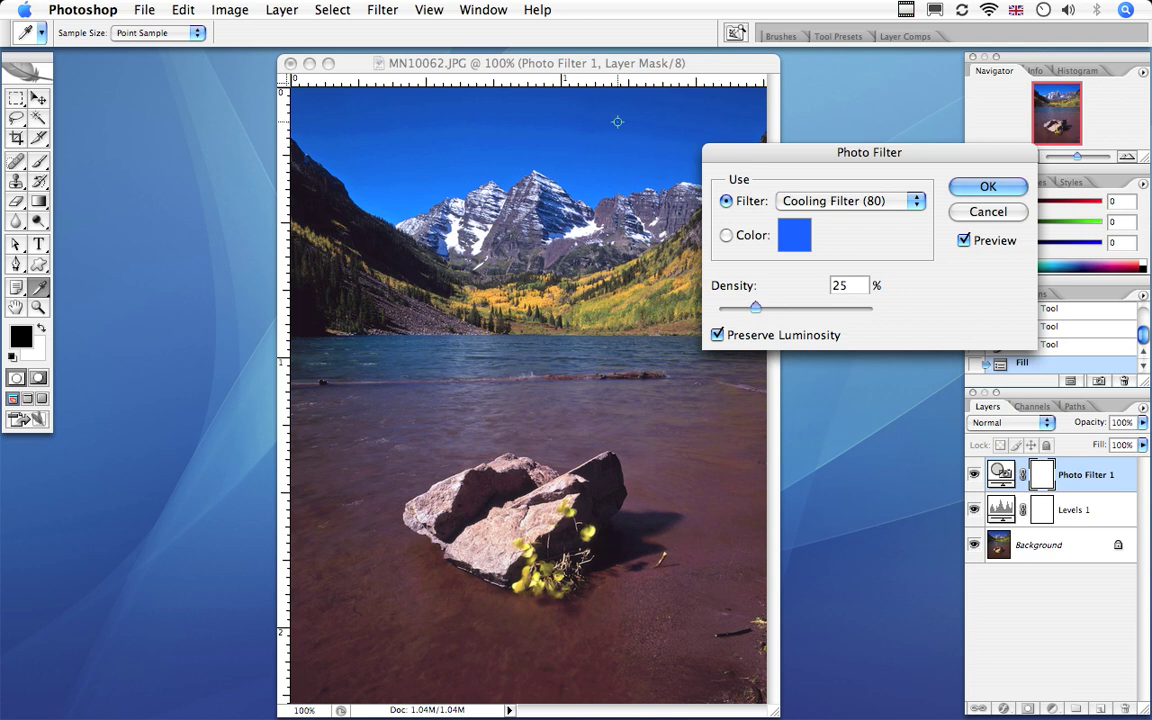
click(830, 200)
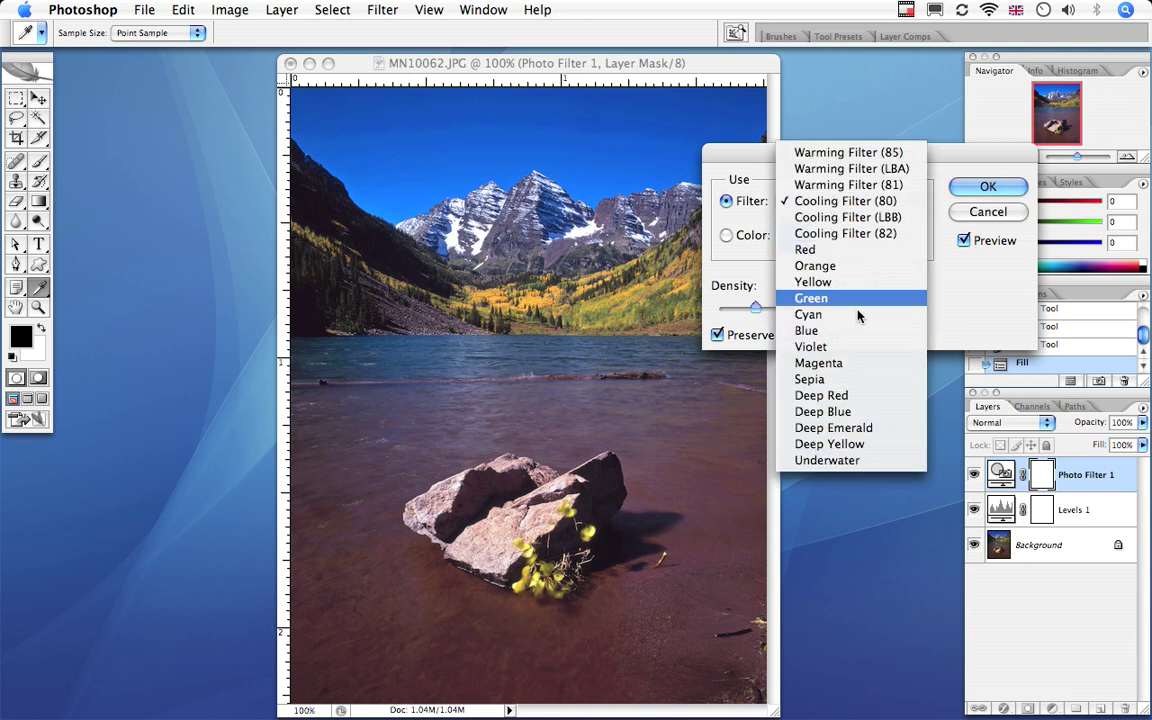
click(855, 346)
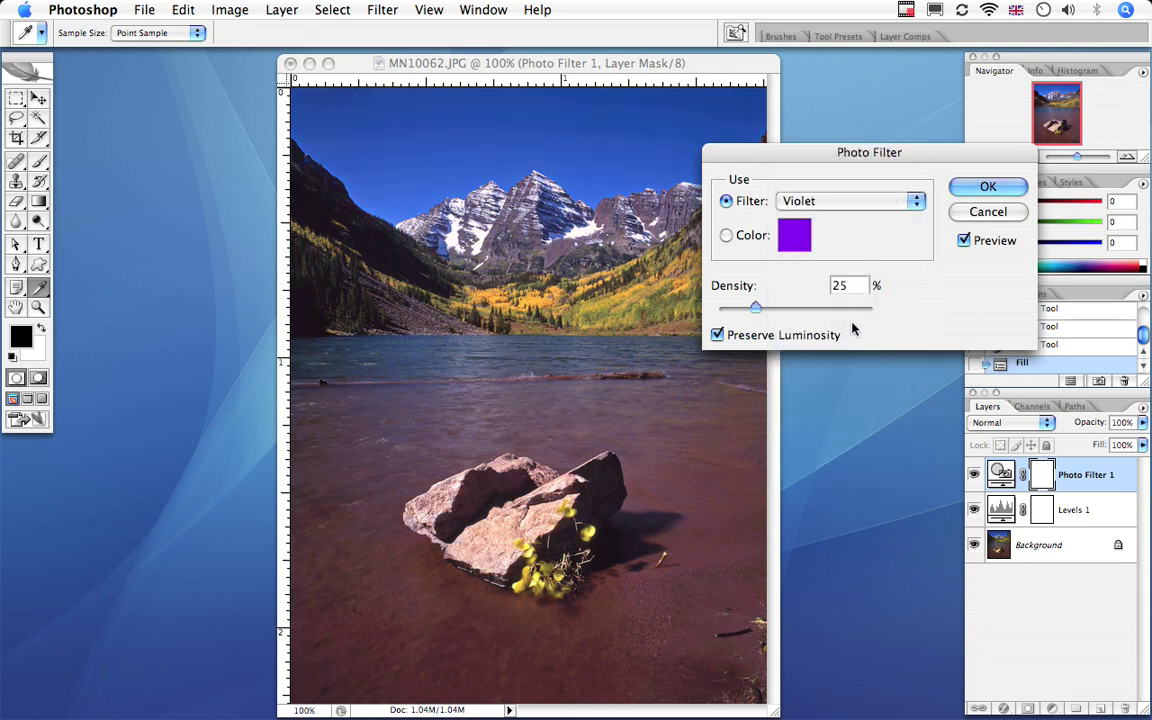
click(913, 200)
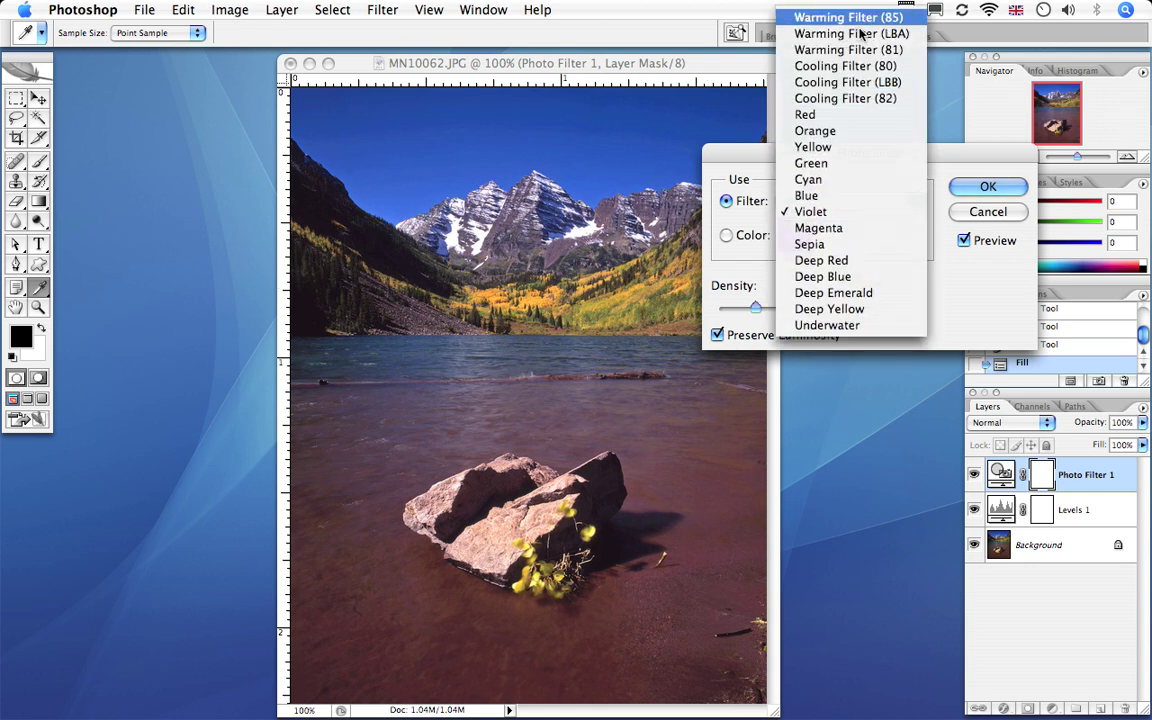
click(852, 50)
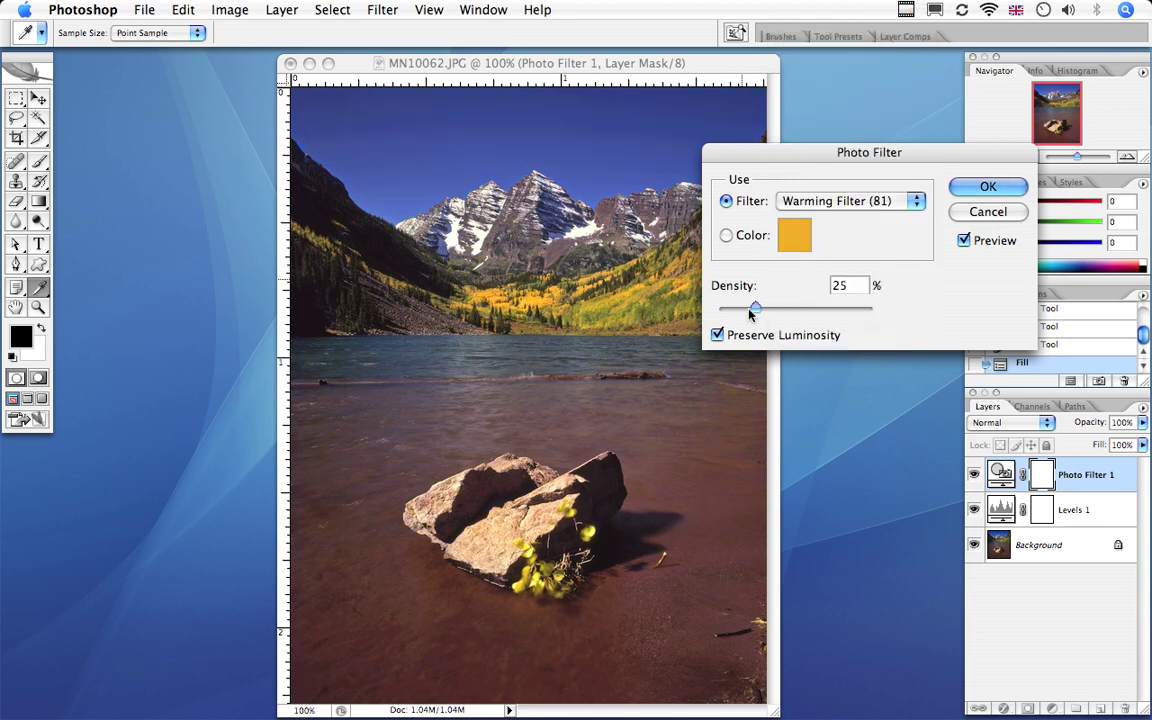
Test density values, set Warming Filter (81) density to 30%, and switch Preserve Luminosity off.
drag(758, 313, 853, 310)
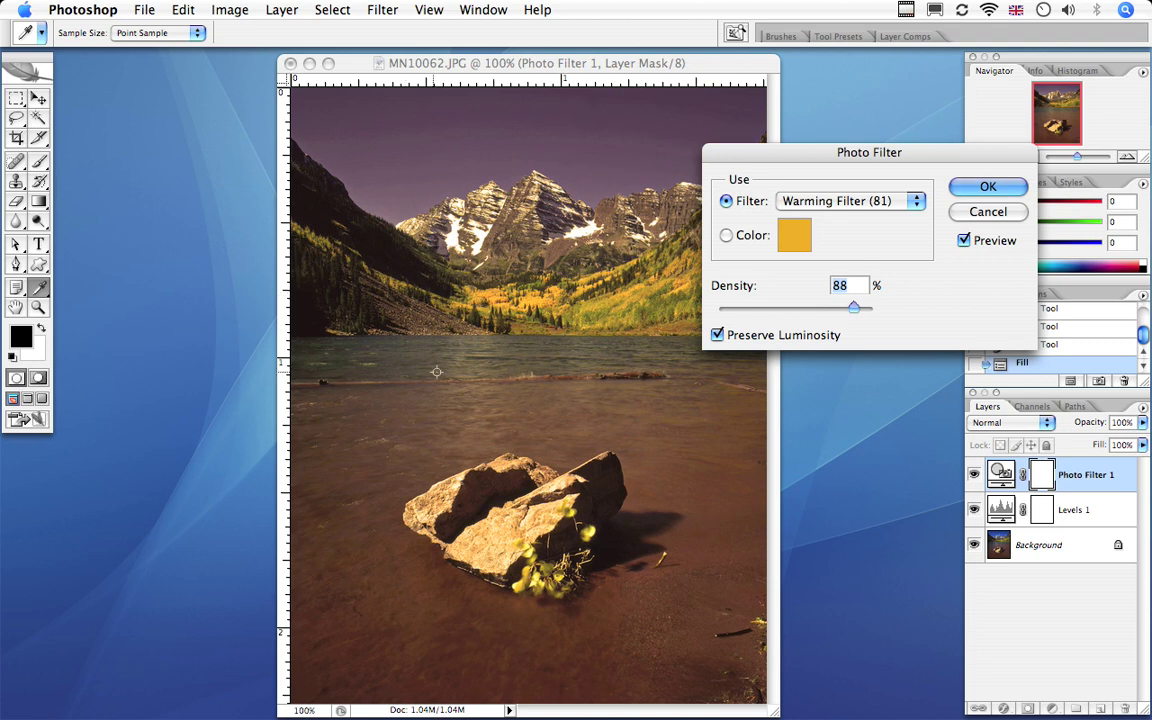
click(762, 309)
click(804, 310)
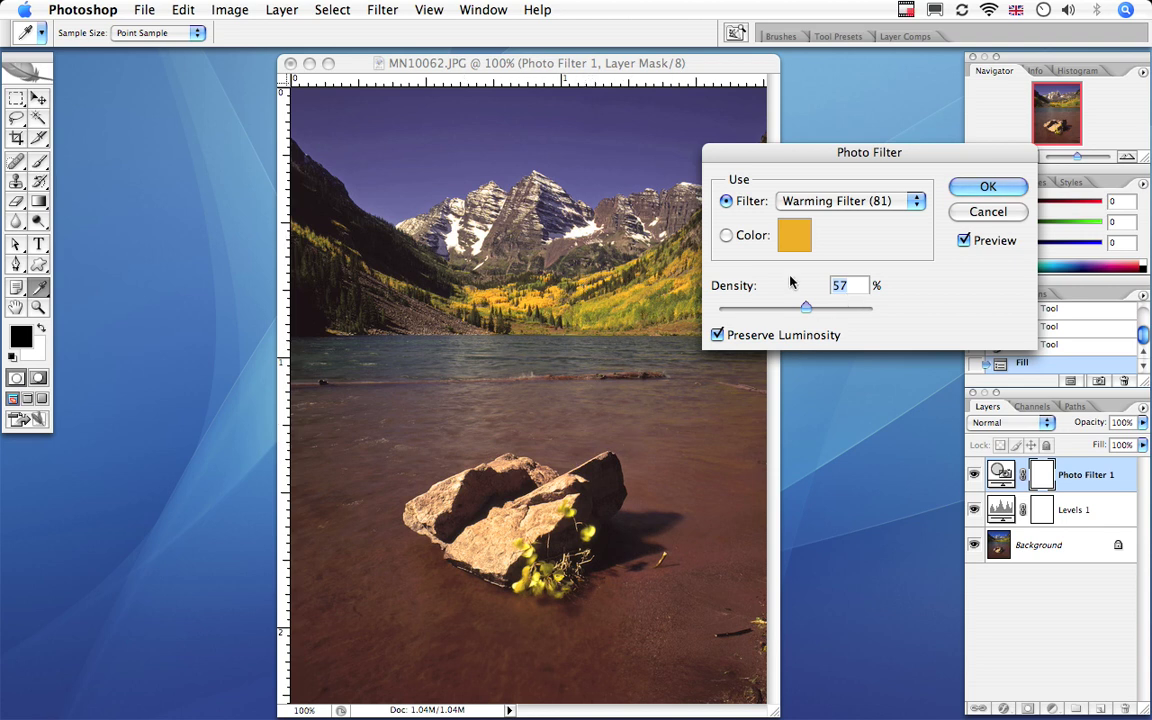
text(30)
click(716, 336)
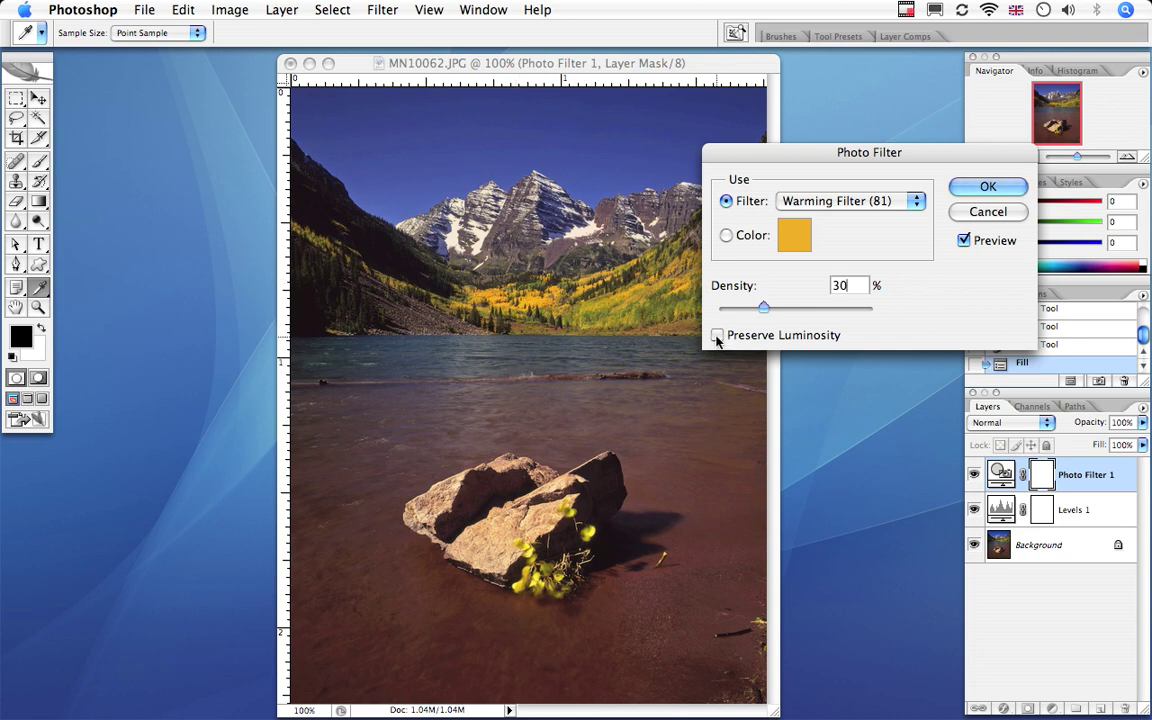
Try a green custom filter colour, cancel it to keep orange, and apply Photo Filter 1.
click(866, 203)
click(866, 203)
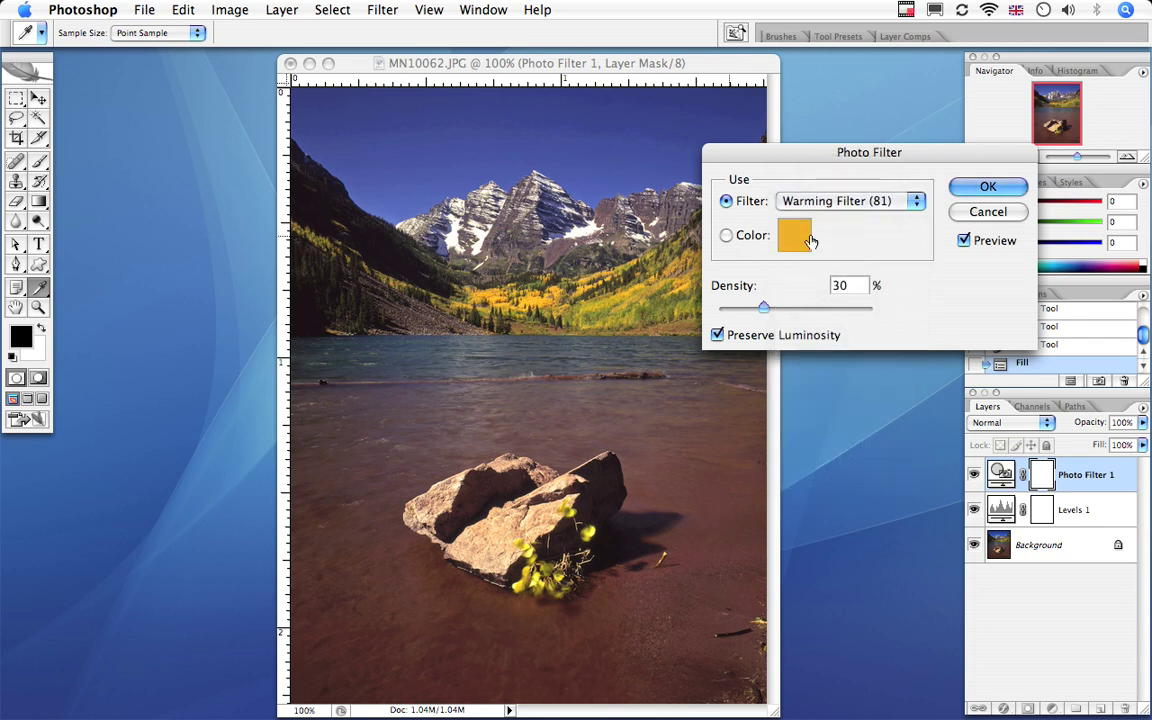
click(728, 234)
click(794, 235)
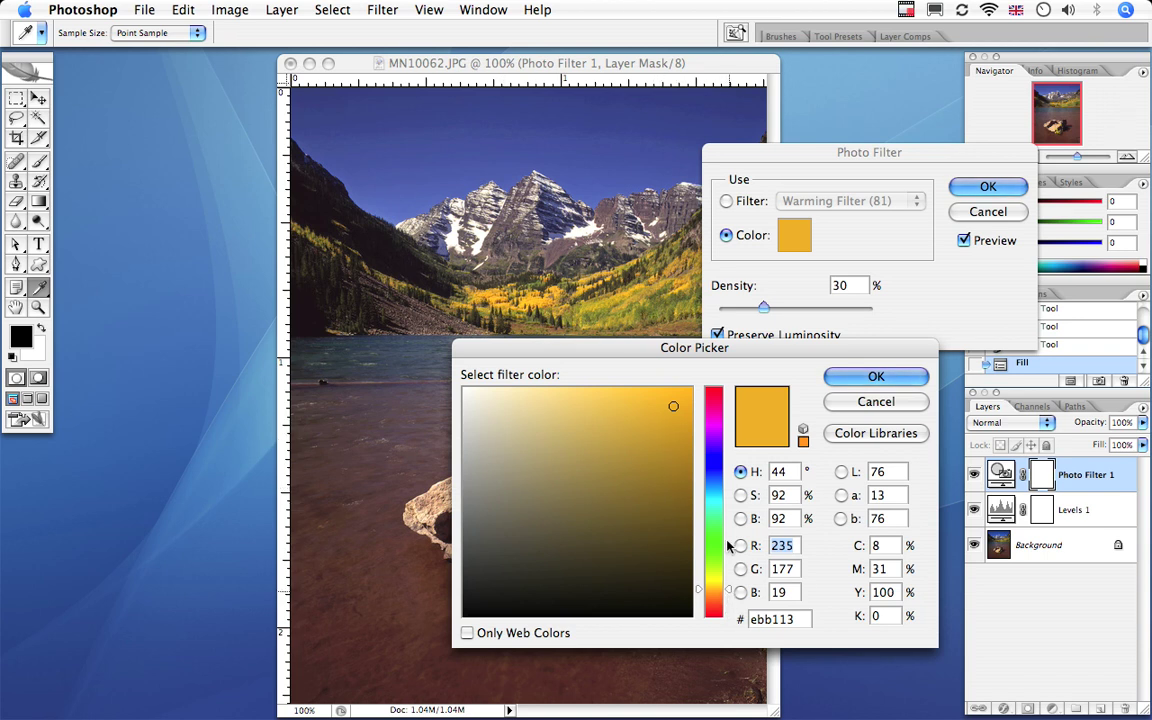
drag(727, 600, 728, 538)
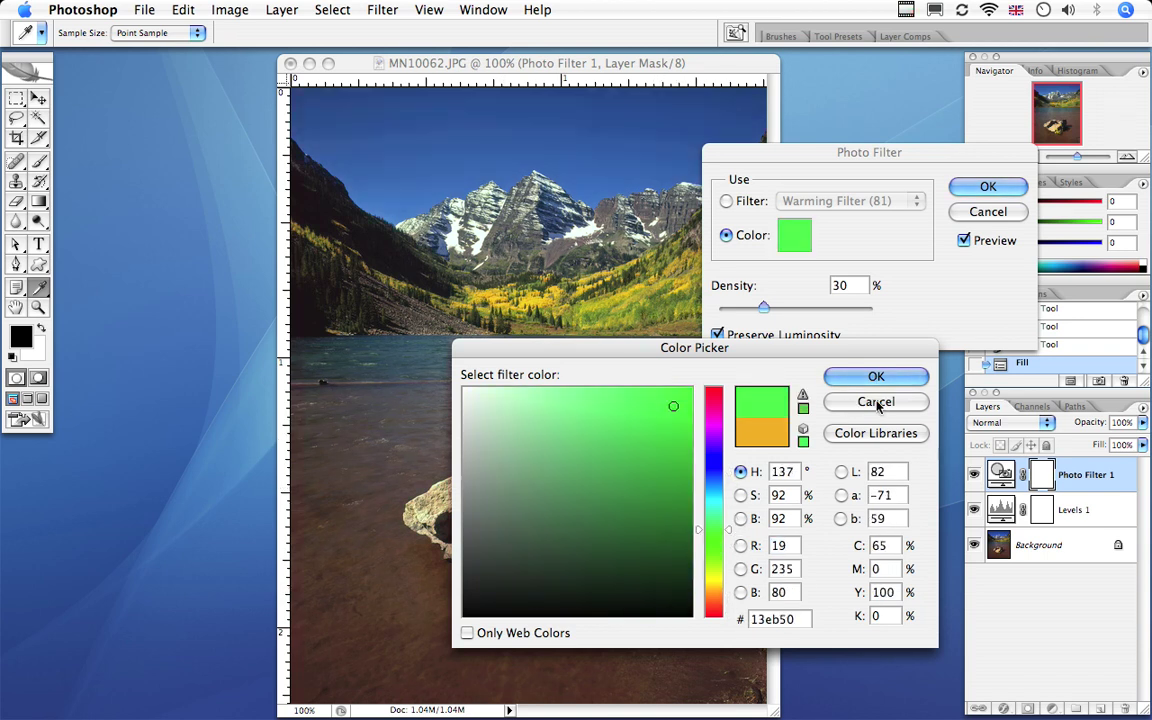
click(875, 402)
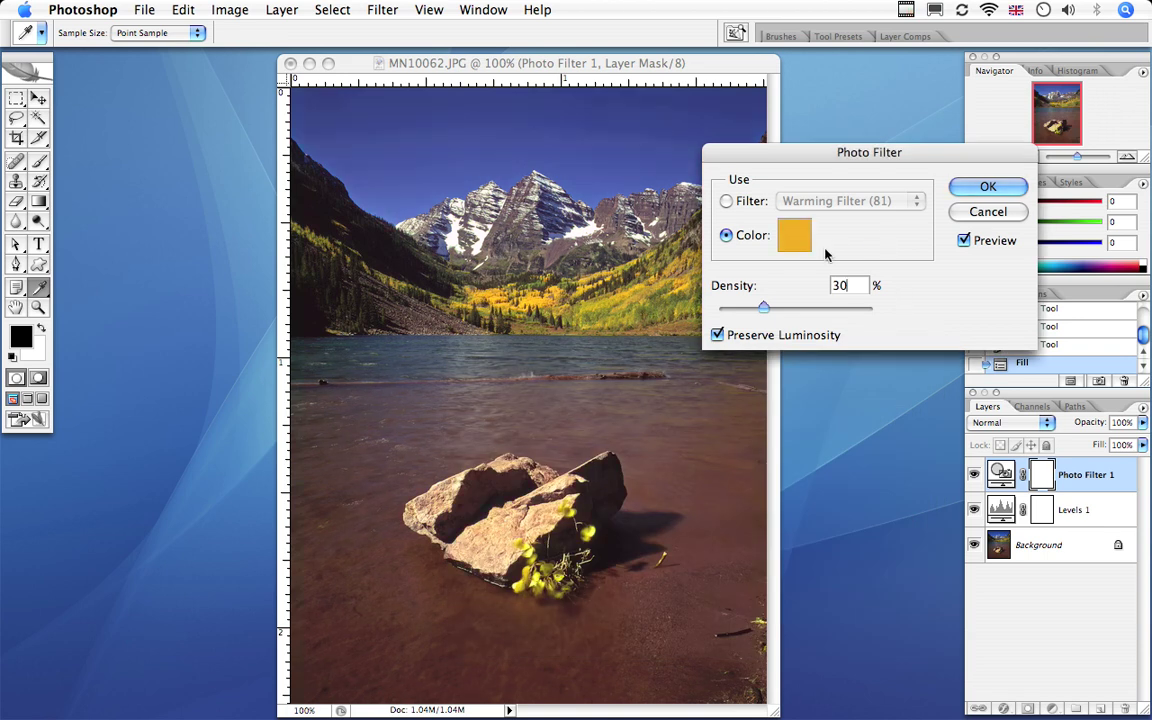
click(964, 241)
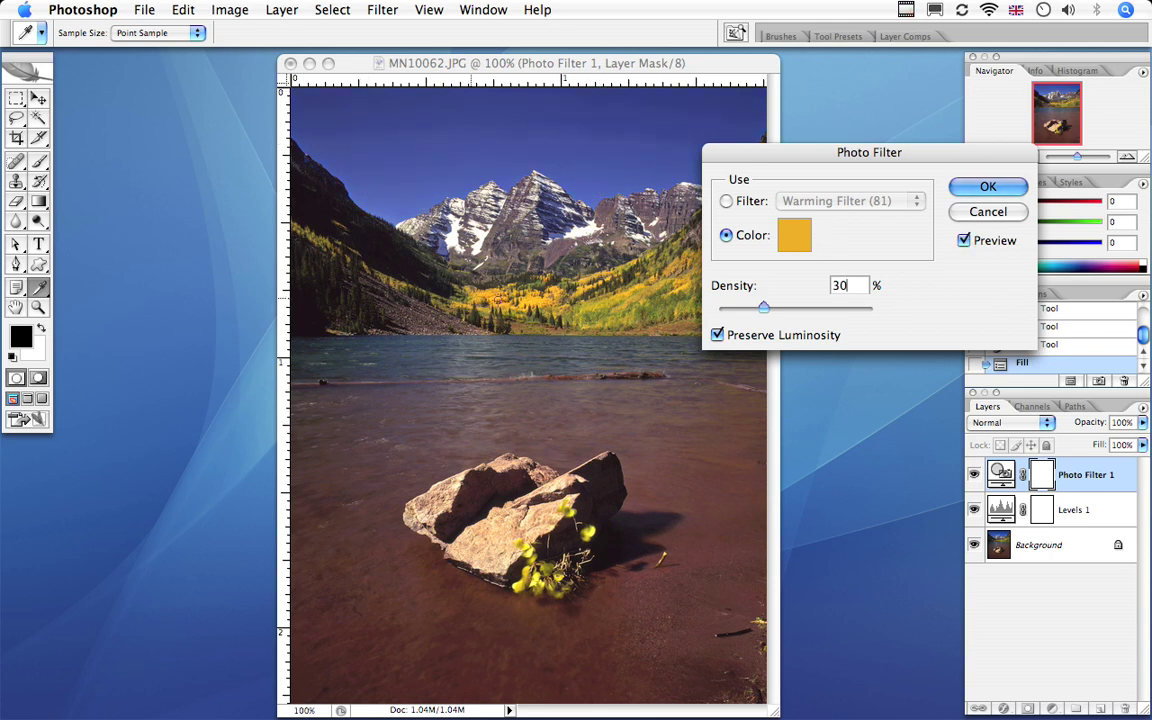
click(988, 187)
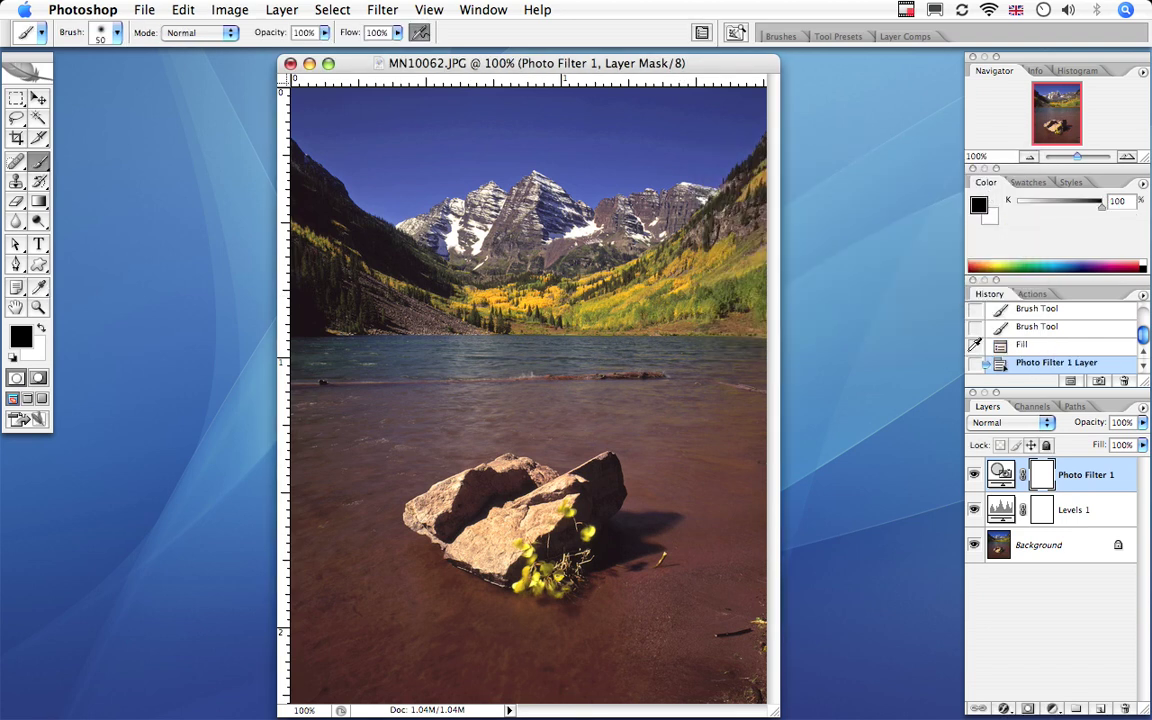
click(973, 479)
click(973, 479)
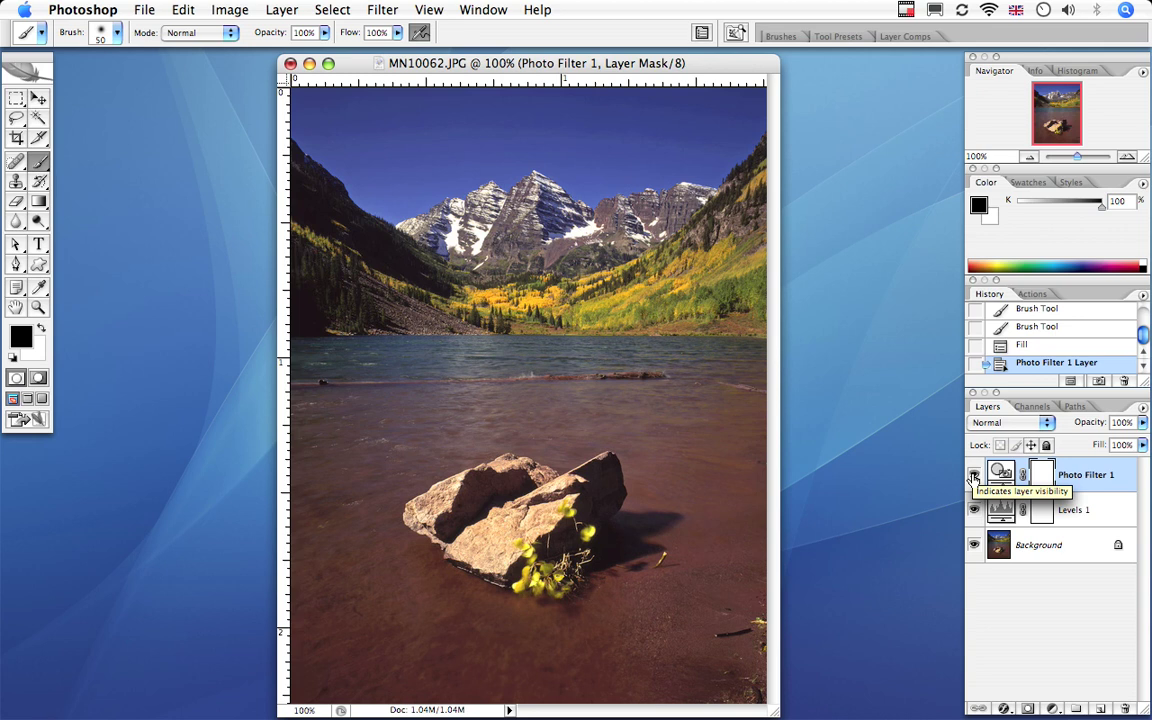
drag(1095, 425, 1100, 426)
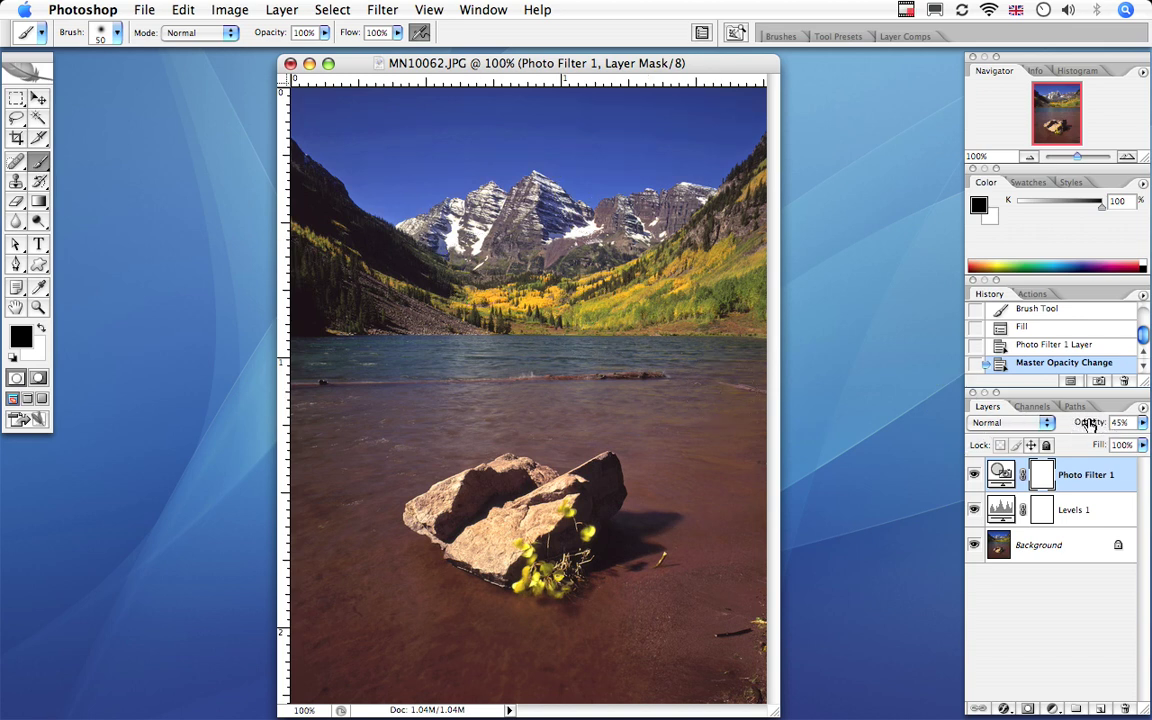
drag(1090, 425, 1093, 425)
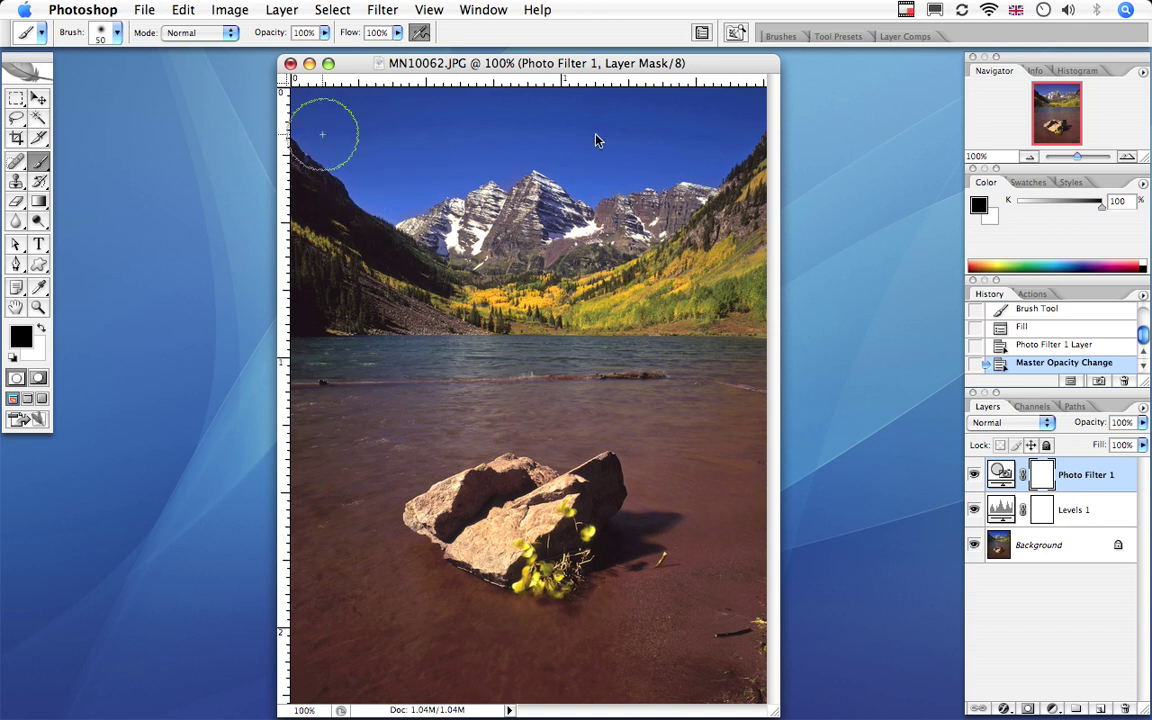
Paint black across the sky on the Photo Filter 1 mask, then toggle the layer off and on to compare.
mouse_move(699, 121)
mouse_down()
mouse_move(749, 105)
mouse_move(350, 117)
mouse_up()
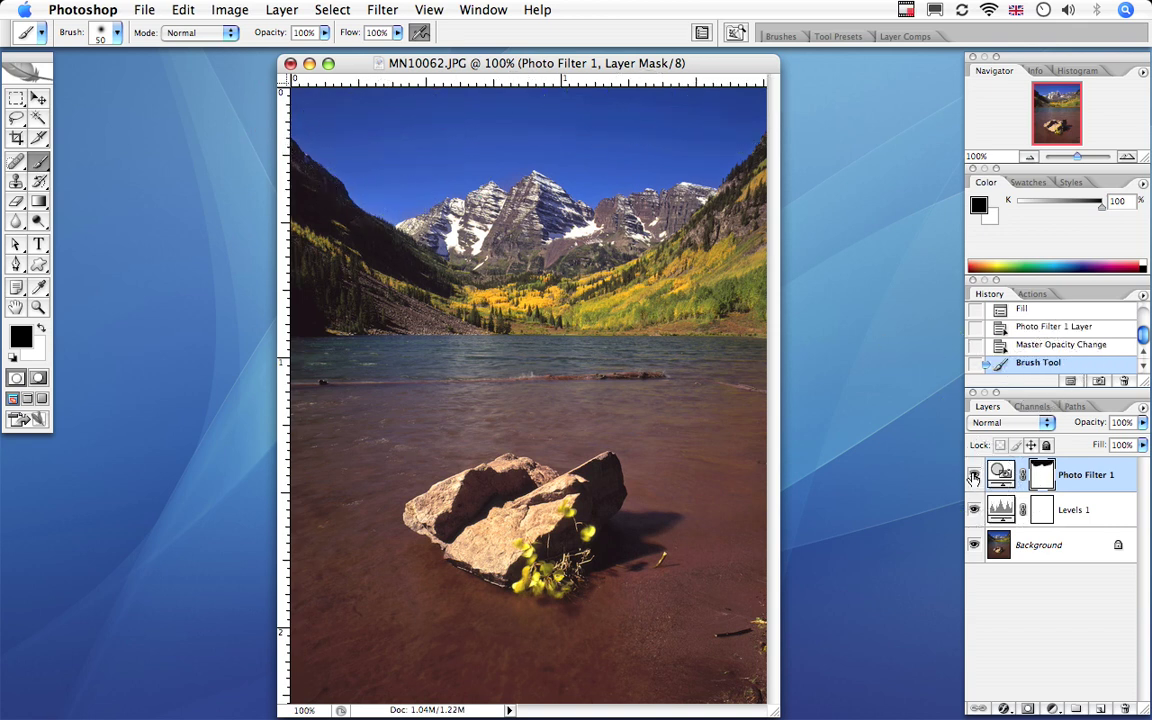
click(973, 478)
click(973, 477)
Reopen the Photo Filter 1 settings and apply the Warming Filter (81) at 30% density.
double_click(983, 473)
drag(764, 307, 817, 309)
drag(799, 152, 774, 265)
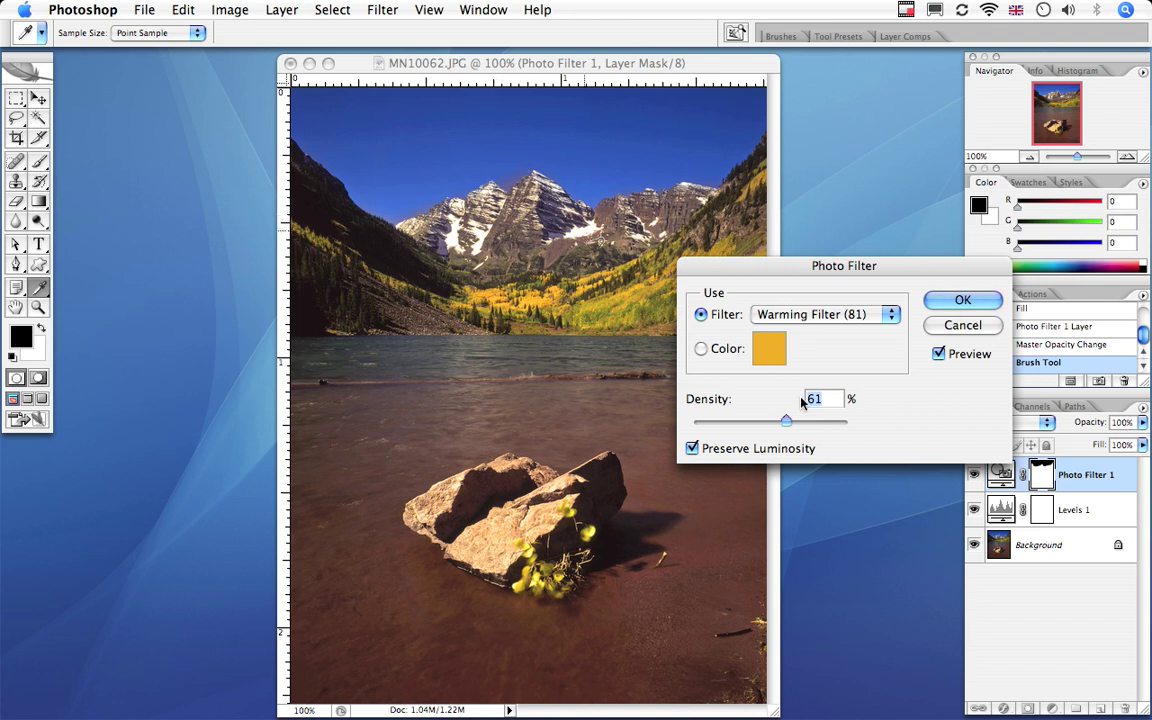
text(0)
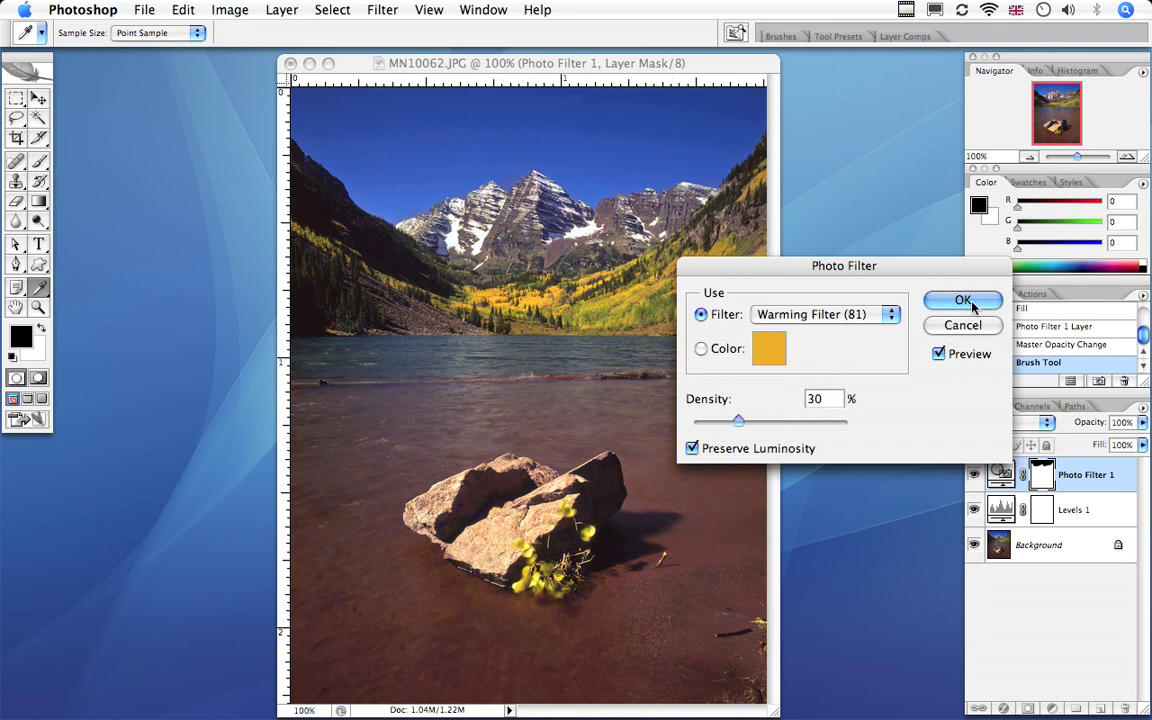
key(Return)
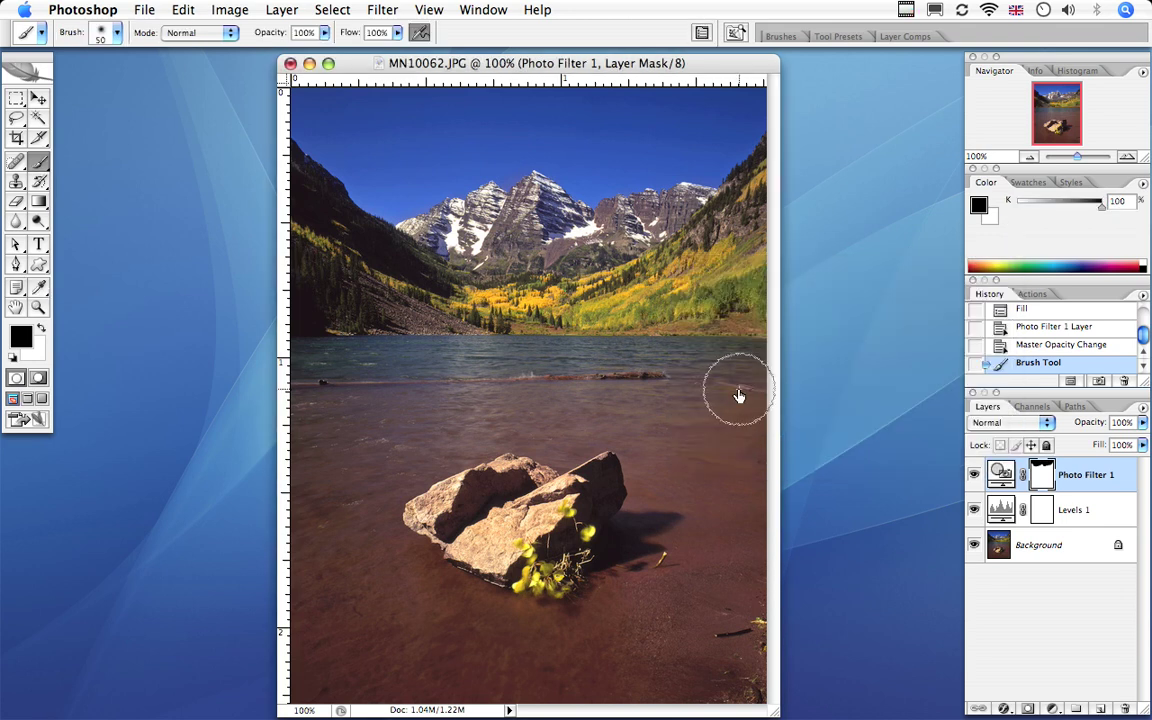